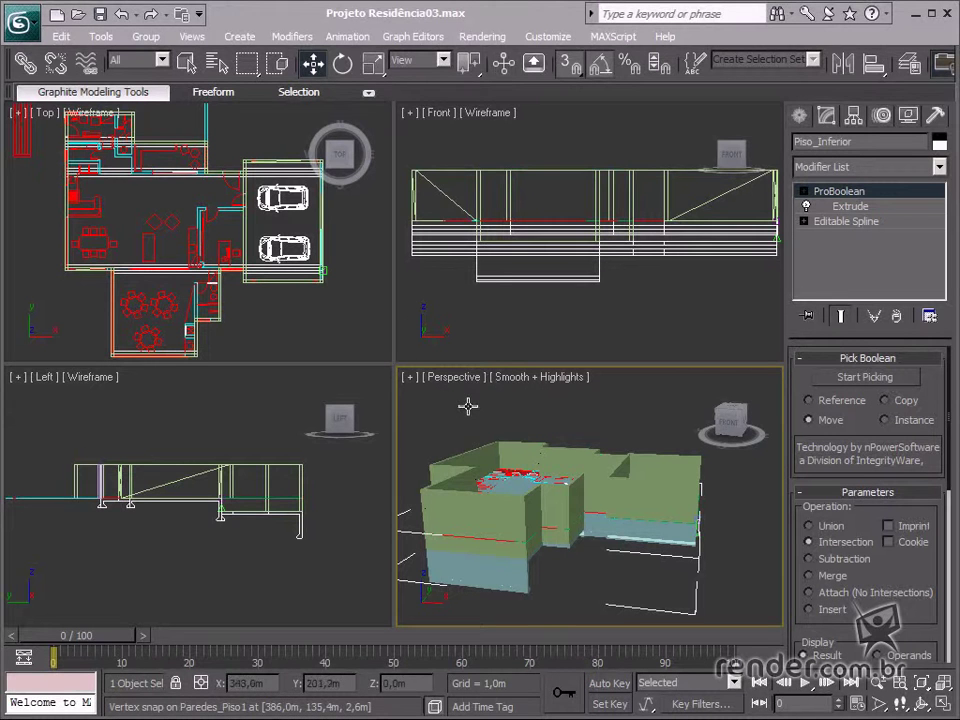
Make the Top viewport with the house floor plan the active view
right_click(176, 186)
Maximize the Top view and frame the lower dining room's three round tables and bottom wall
key(alt+w)
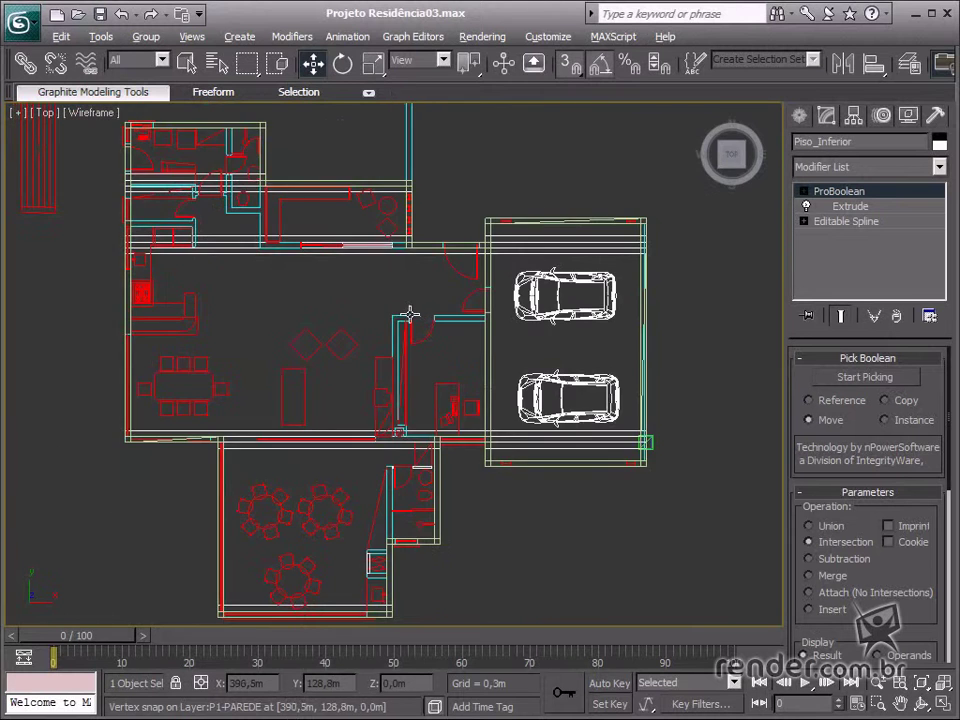
mouse_move(410, 316)
middle_down()
mouse_move(561, 423)
mouse_move(440, 283)
middle_up()
scroll(484, 381, up, 3)
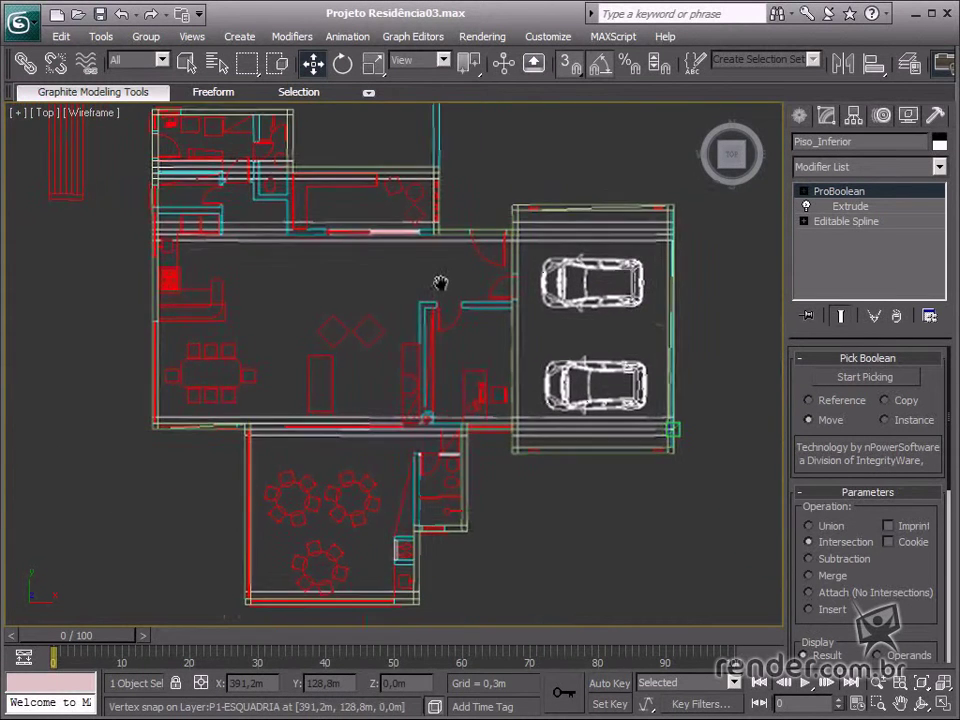
mouse_move(450, 489)
middle_down()
mouse_move(471, 429)
mouse_move(413, 486)
middle_up()
scroll(413, 486, up, 4)
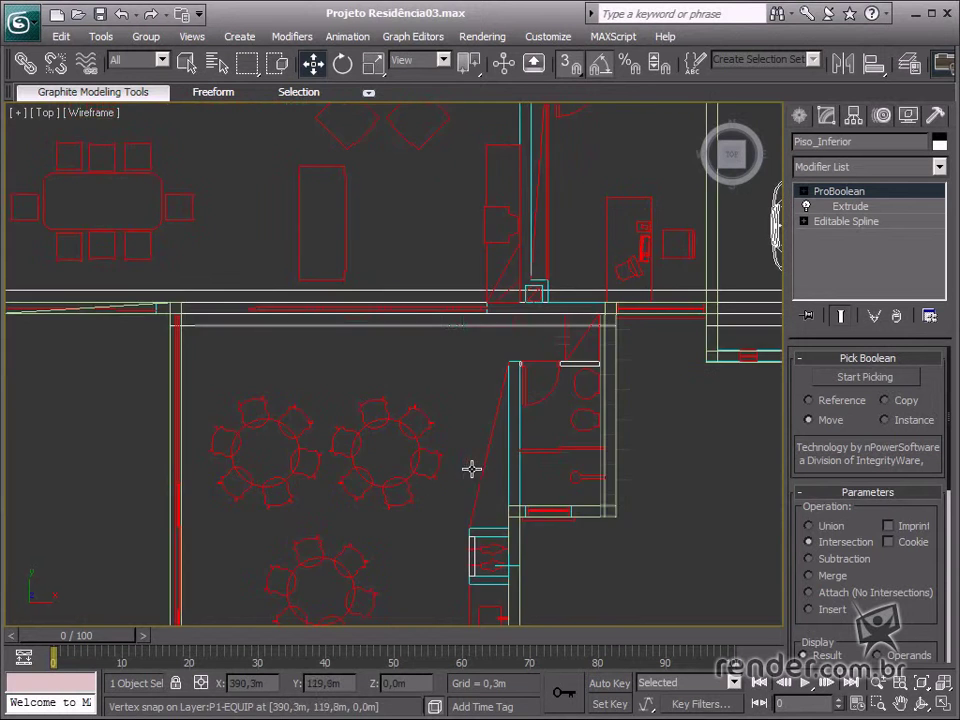
scroll(480, 500, up, 3)
middle_drag(488, 535, 507, 325)
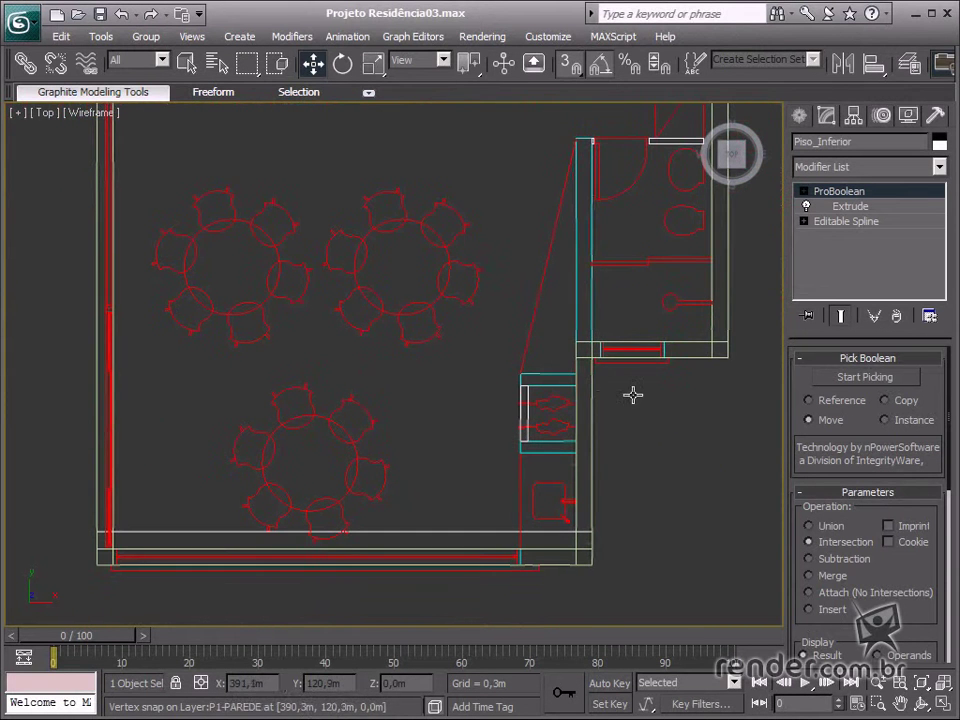
middle_drag(476, 465, 538, 495)
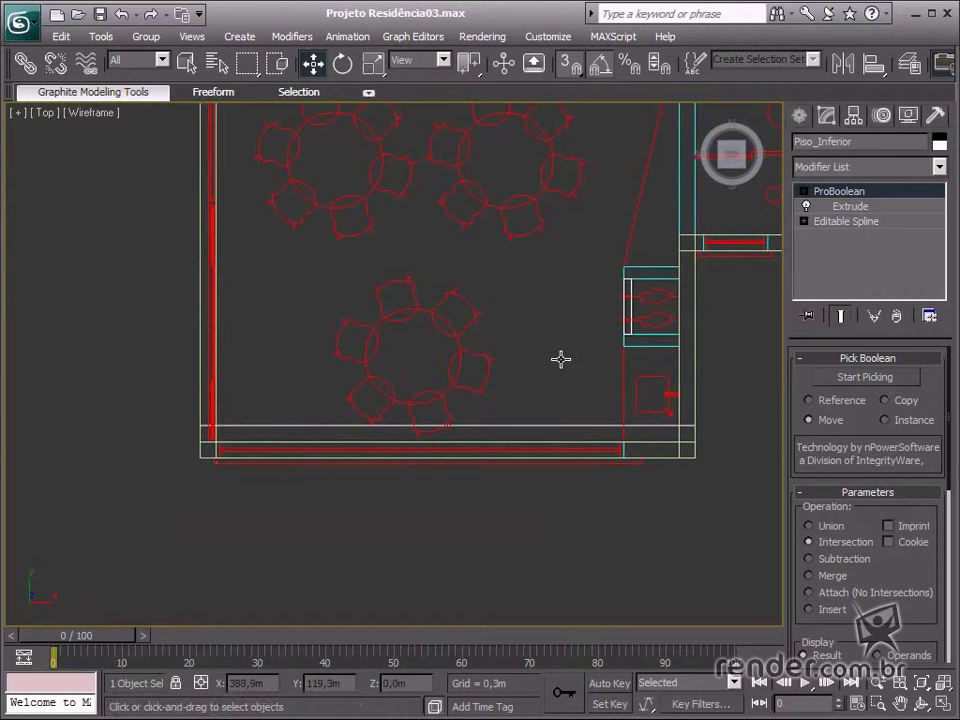
mouse_move(559, 359)
middle_down()
mouse_move(396, 465)
mouse_move(386, 484)
middle_up()
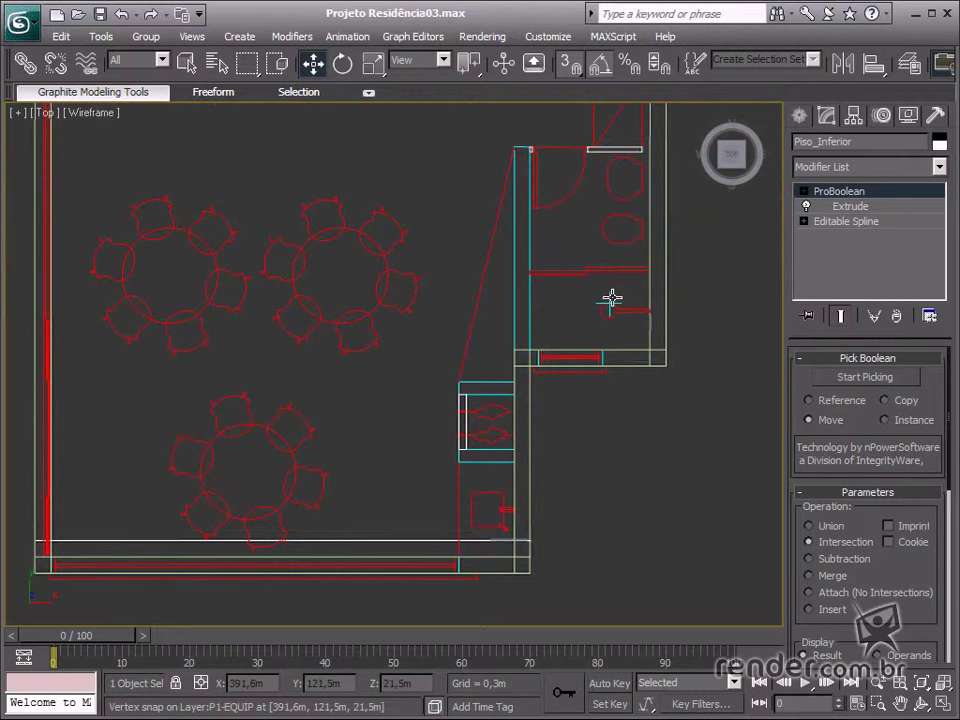
click(915, 72)
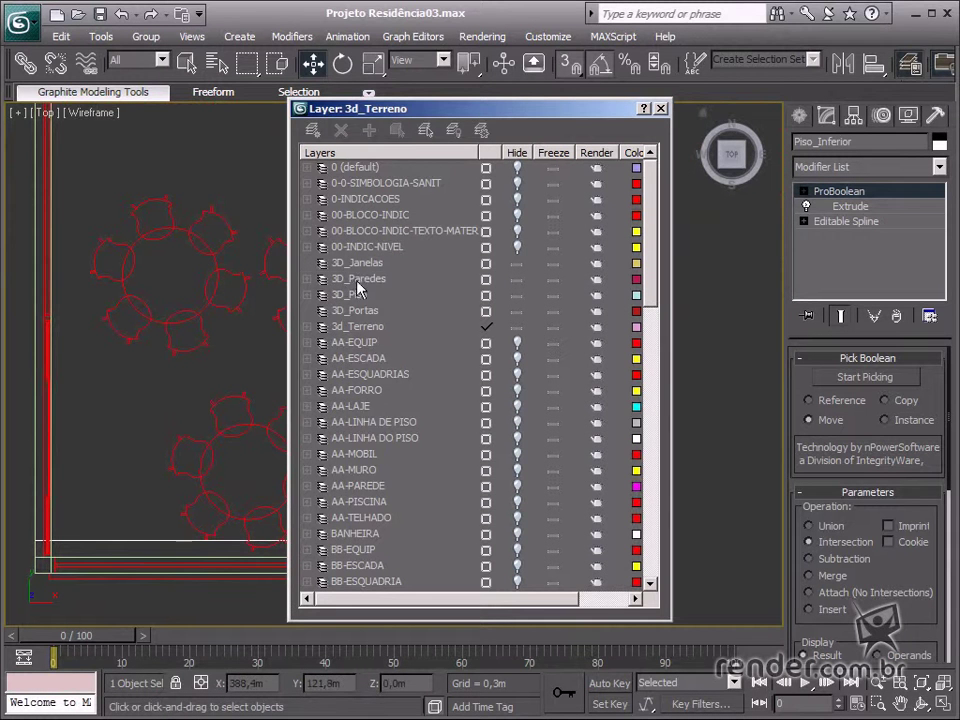
Select Paredes_Piso1 under the 3D_Paredes layer and freeze the 3D_Piso layer
click(308, 279)
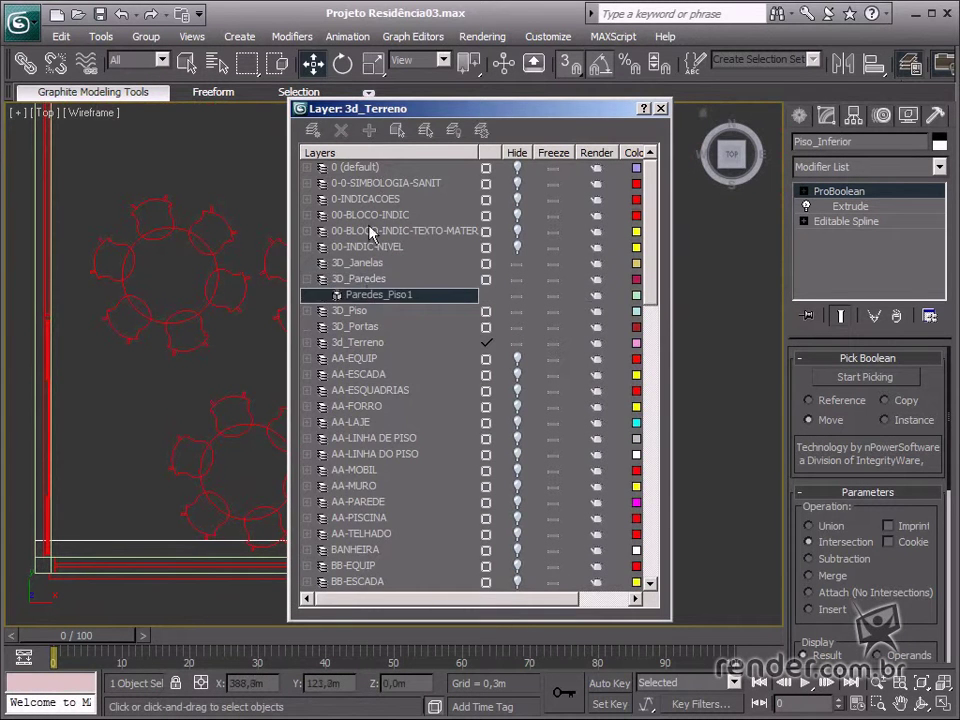
click(397, 130)
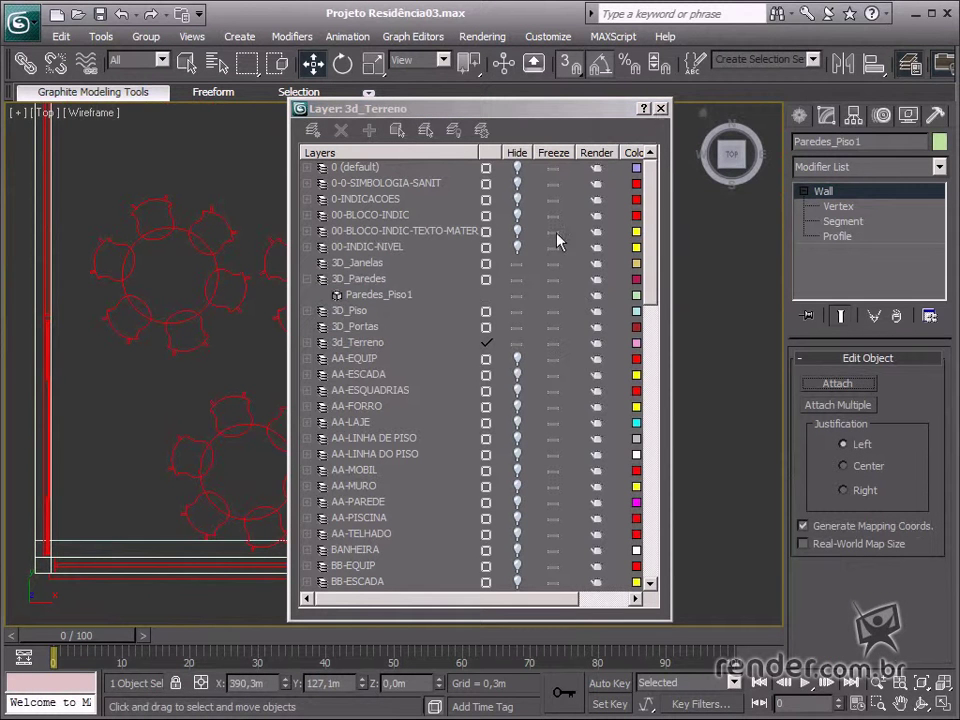
click(552, 312)
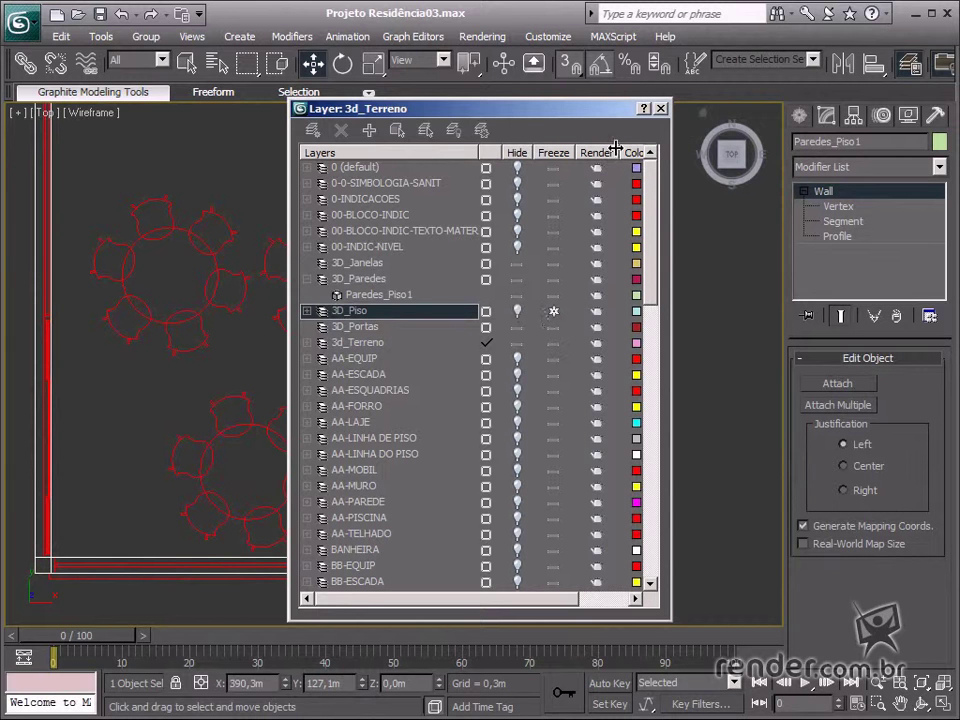
click(661, 110)
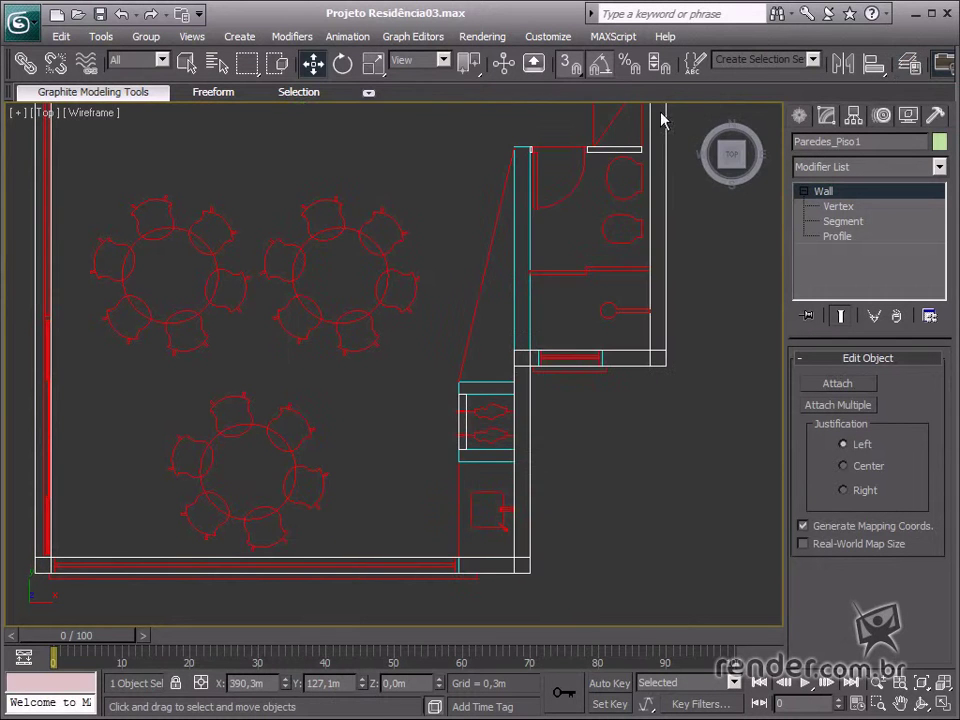
Refine Paredes_Piso1 at Segment level, adding a vertex where the frame line meets the bottom wall
middle_drag(399, 499, 423, 481)
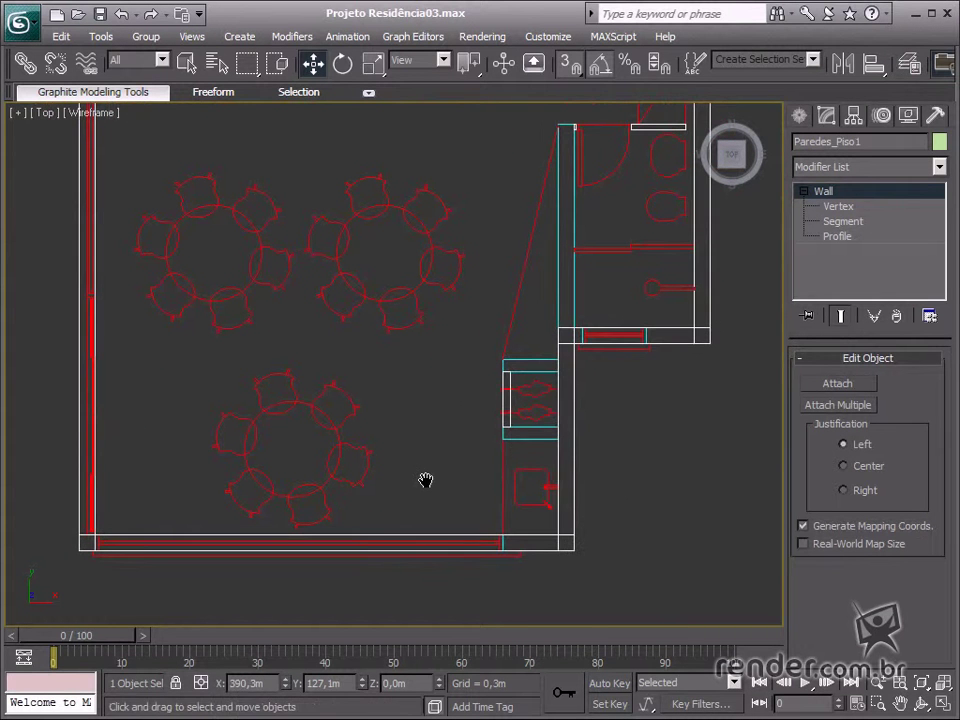
click(843, 221)
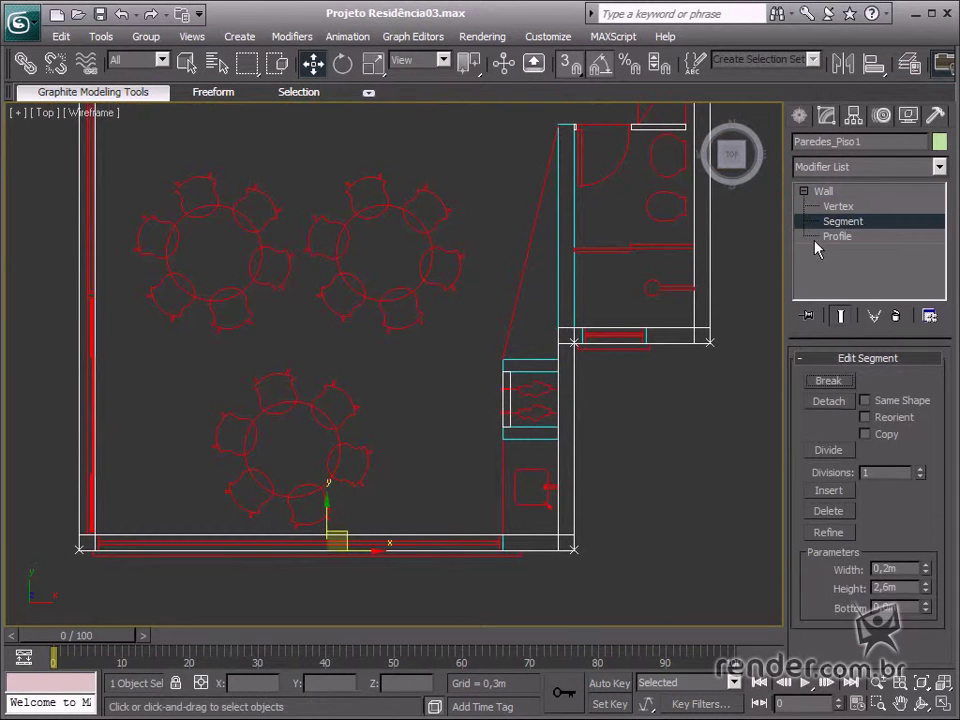
click(835, 535)
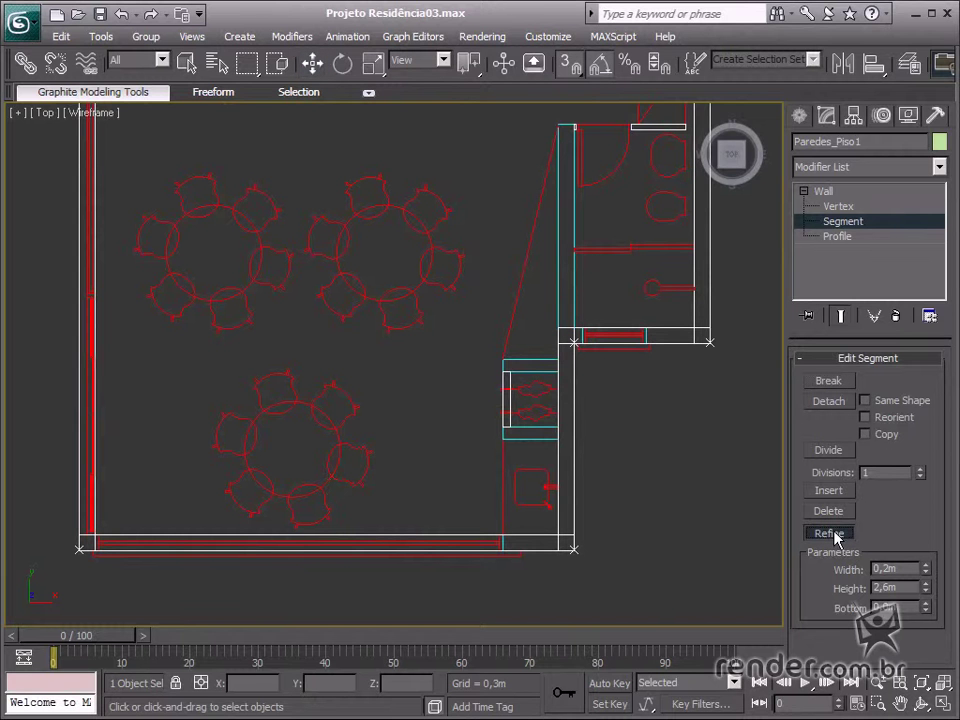
scroll(422, 503, up, 1)
scroll(553, 514, up, 2)
scroll(560, 517, up, 3)
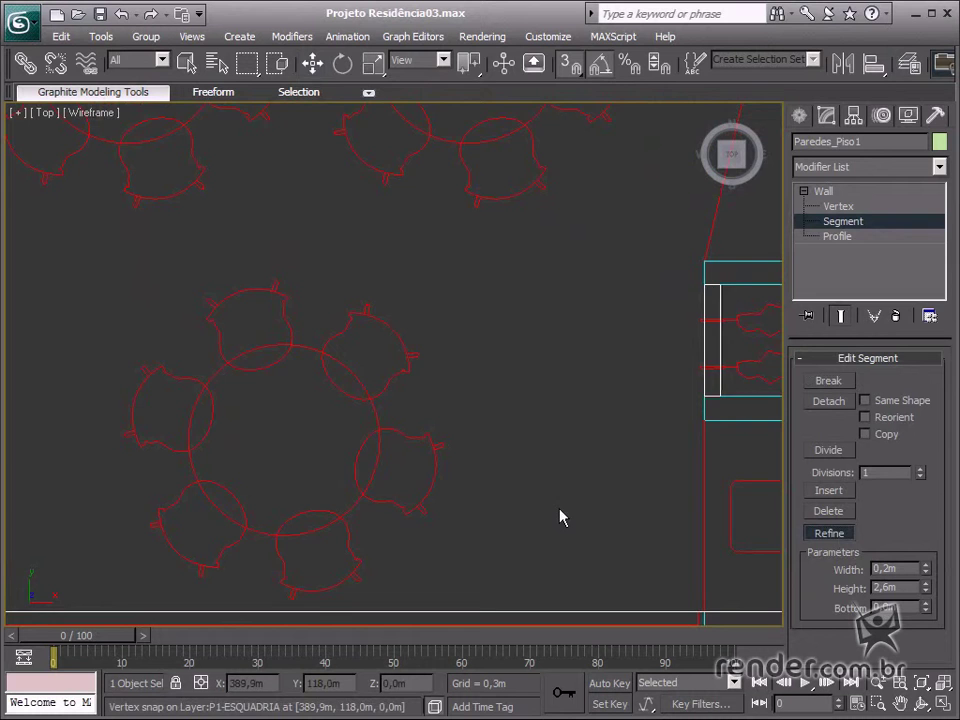
scroll(536, 324, down, 3)
scroll(602, 401, up, 1)
scroll(602, 401, up, 4)
mouse_move(602, 401)
middle_down()
mouse_move(646, 462)
mouse_move(364, 407)
middle_up()
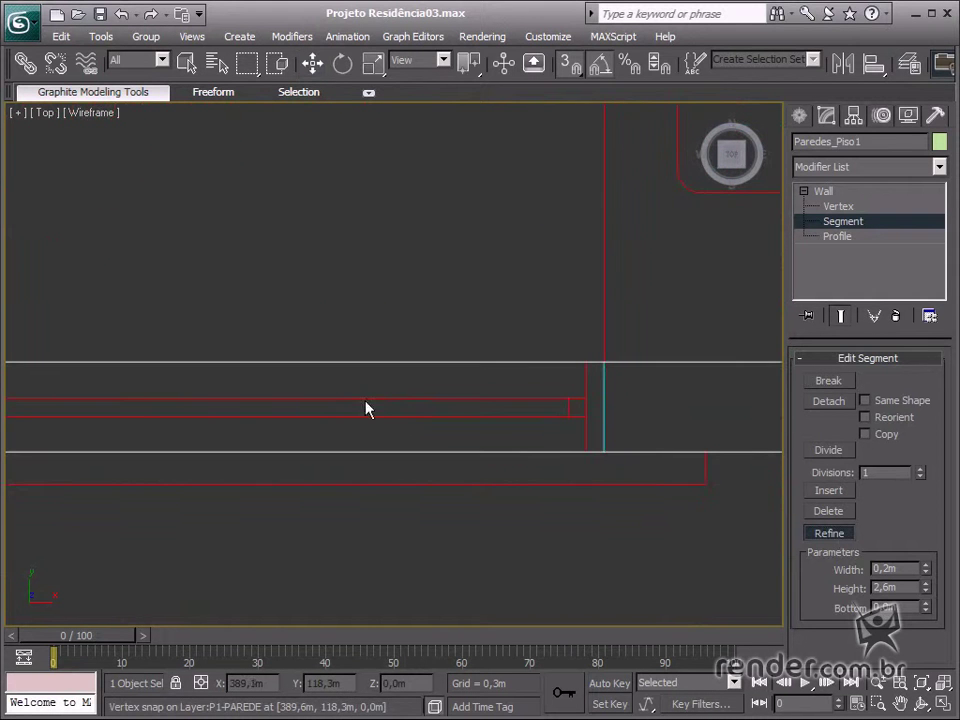
click(585, 363)
Add a vertex where the door-frame line meets the vertical side wall
middle_drag(420, 450, 772, 435)
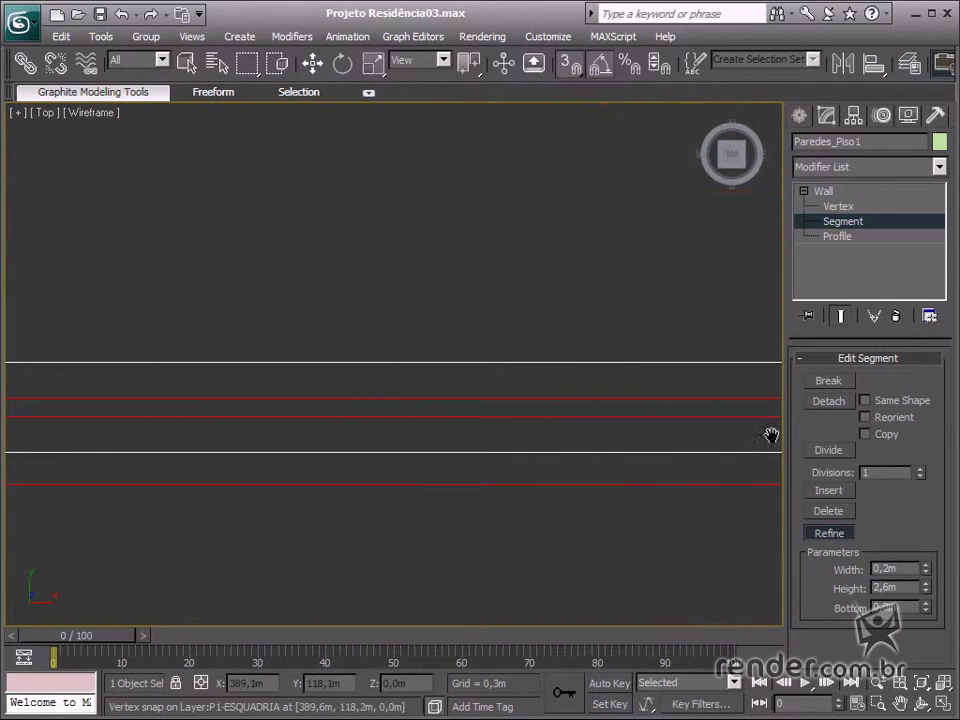
middle_drag(704, 435, 771, 428)
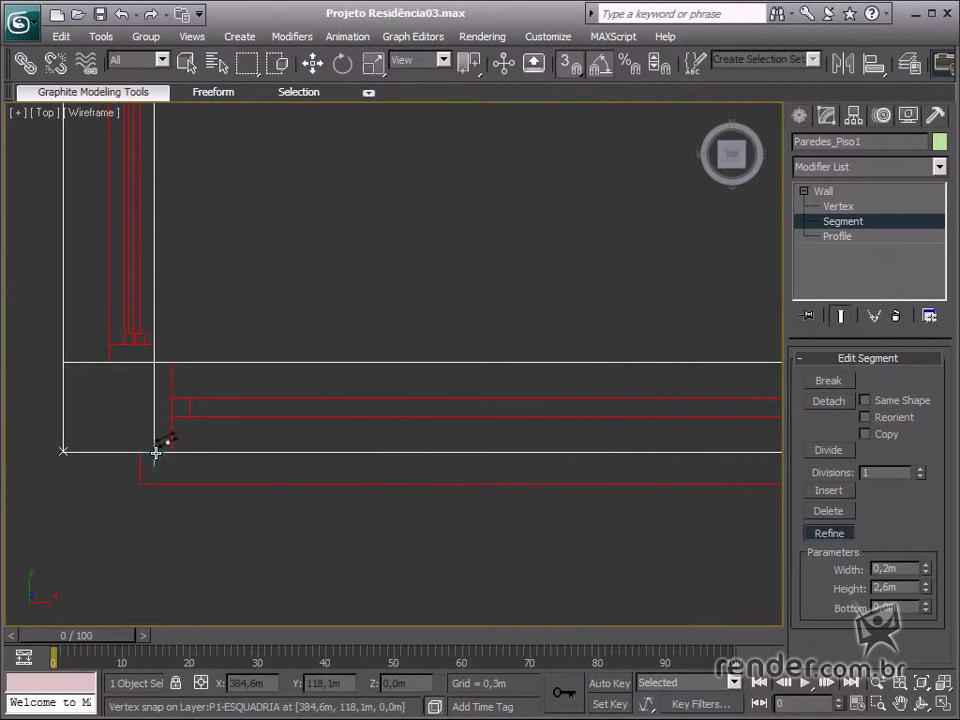
mouse_move(157, 424)
middle_down()
mouse_move(261, 561)
mouse_move(306, 574)
mouse_move(360, 293)
mouse_move(473, 327)
mouse_move(469, 506)
mouse_move(441, 287)
mouse_move(441, 401)
middle_up()
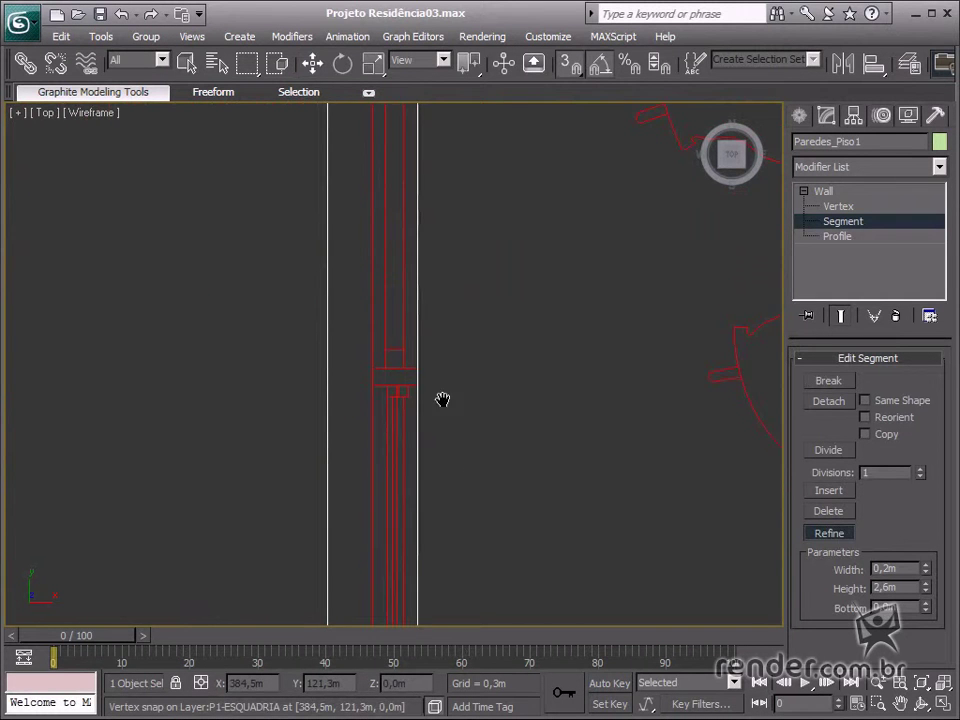
scroll(443, 403, down, 3)
scroll(443, 403, down, 2)
scroll(444, 401, up, 2)
scroll(450, 394, up, 2)
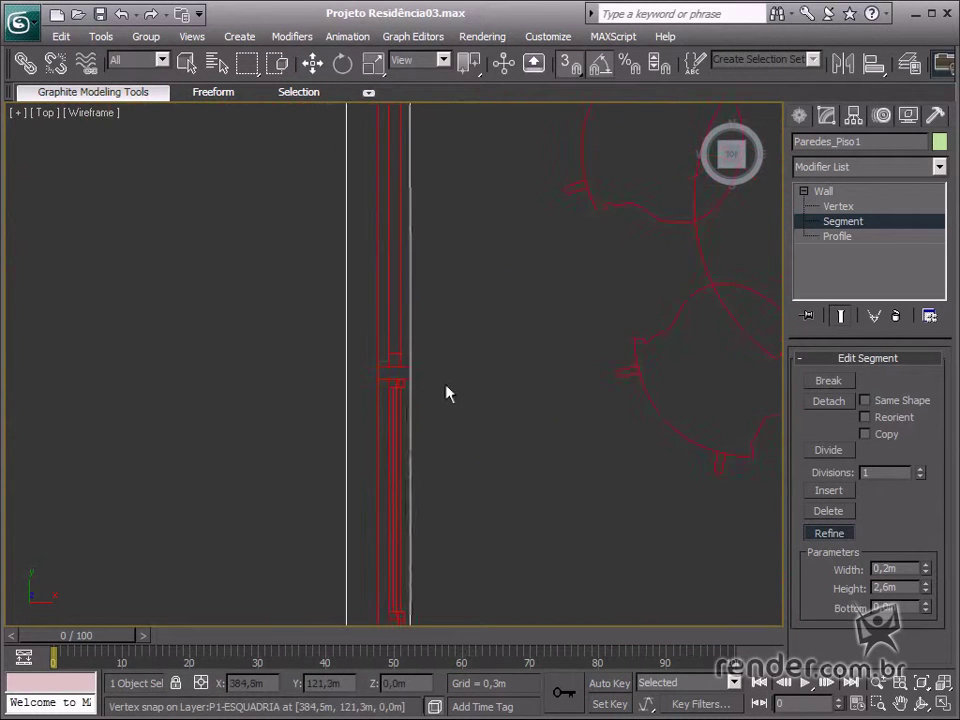
scroll(450, 392, up, 2)
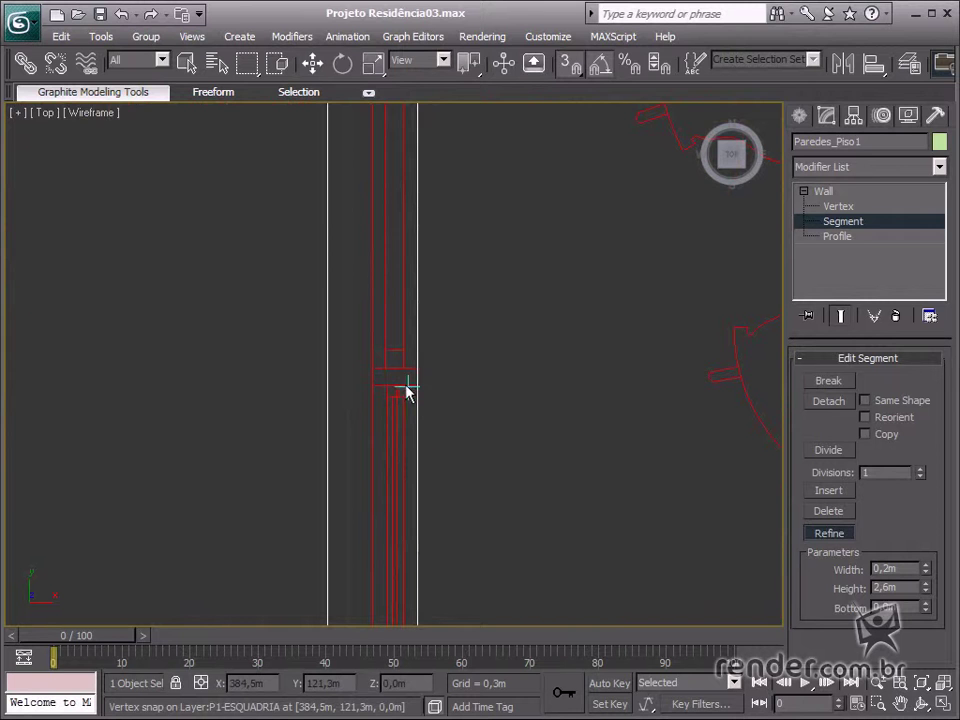
click(327, 381)
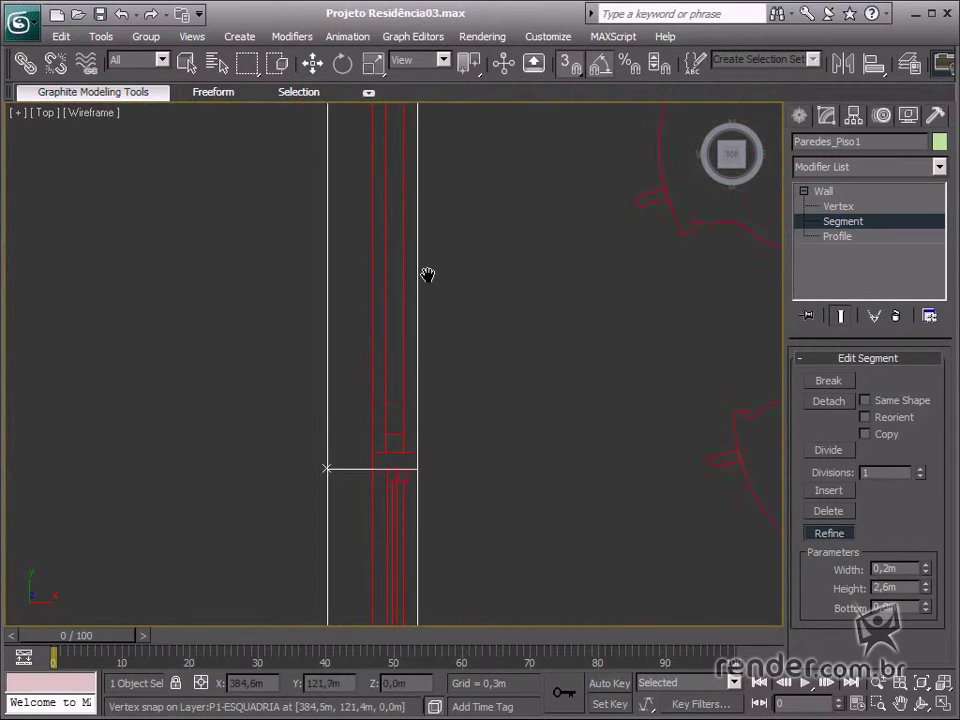
middle_drag(428, 279, 450, 94)
middle_drag(452, 574, 465, 581)
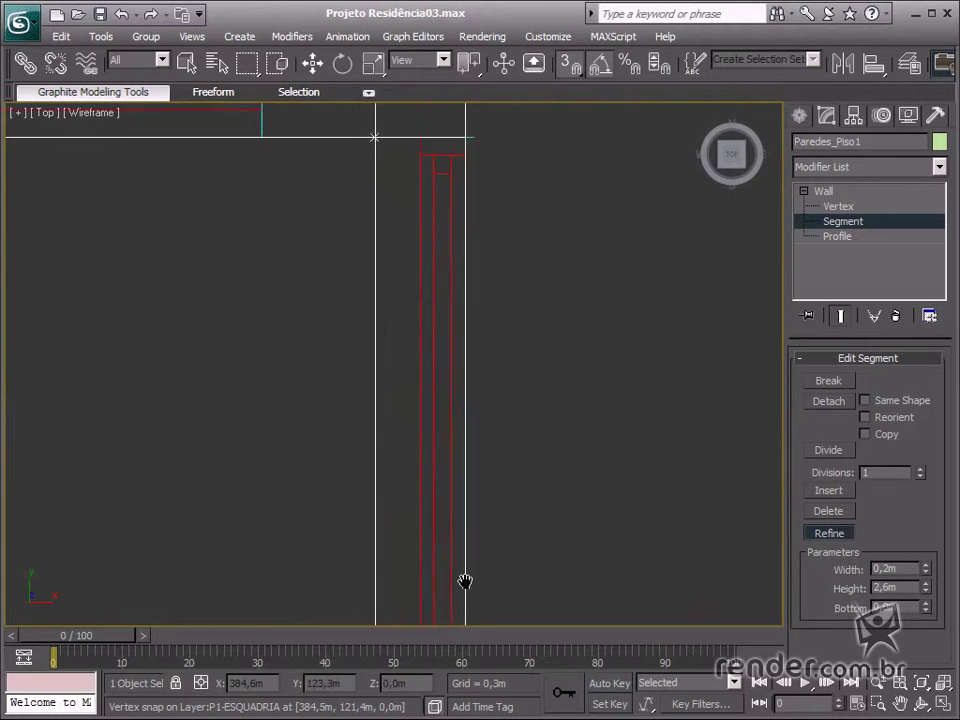
mouse_move(428, 146)
middle_down()
mouse_move(428, 285)
mouse_move(542, 400)
mouse_move(496, 445)
middle_up()
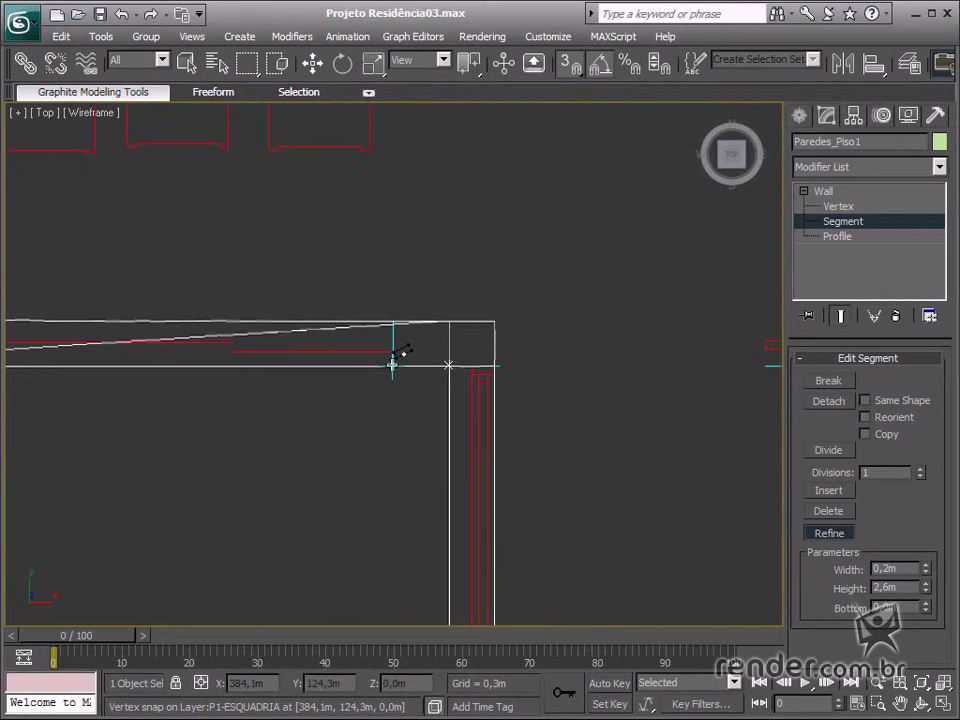
Add vertices on the vertical wall at the window, door and sink-side window opening edges
middle_drag(290, 326, 692, 484)
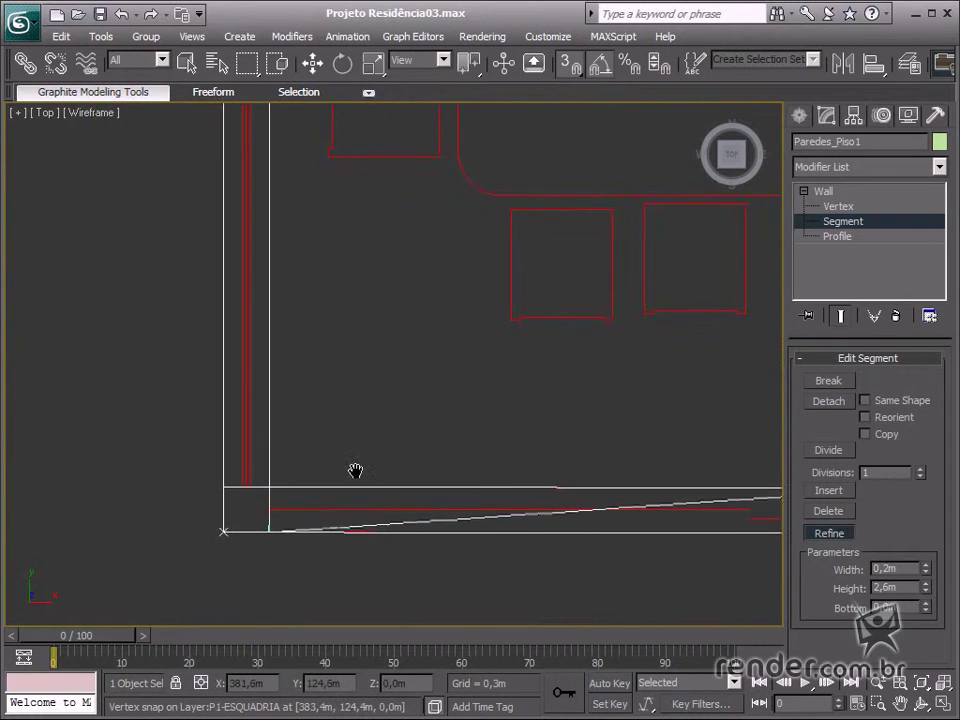
mouse_move(356, 471)
middle_down()
mouse_move(392, 216)
mouse_move(444, 401)
middle_up()
mouse_move(441, 165)
middle_down()
mouse_move(439, 304)
mouse_move(401, 489)
middle_up()
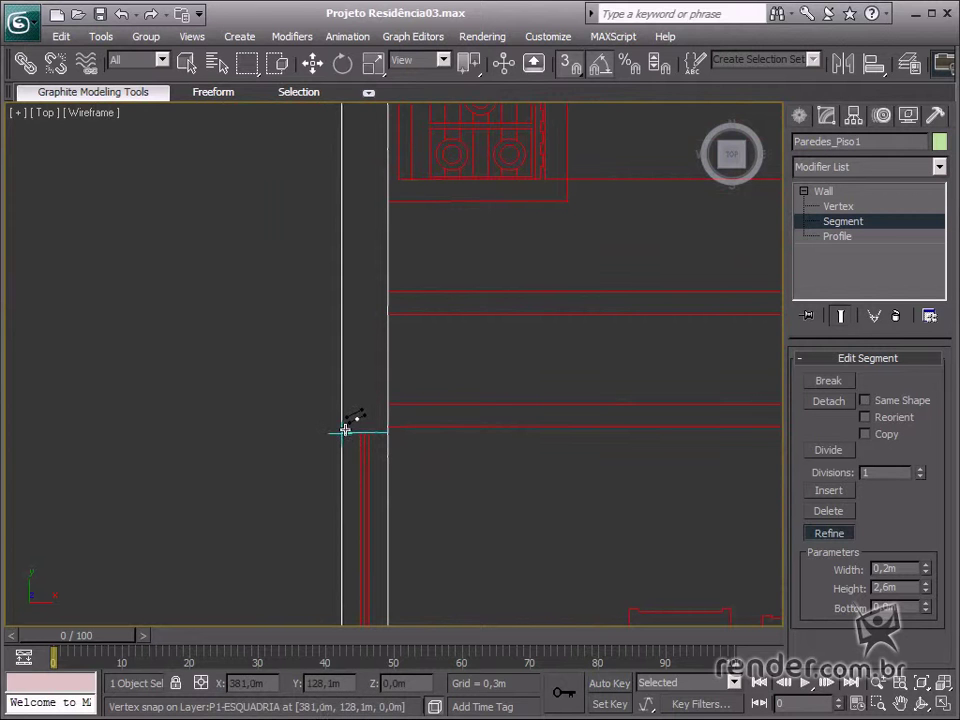
middle_drag(368, 412, 390, 589)
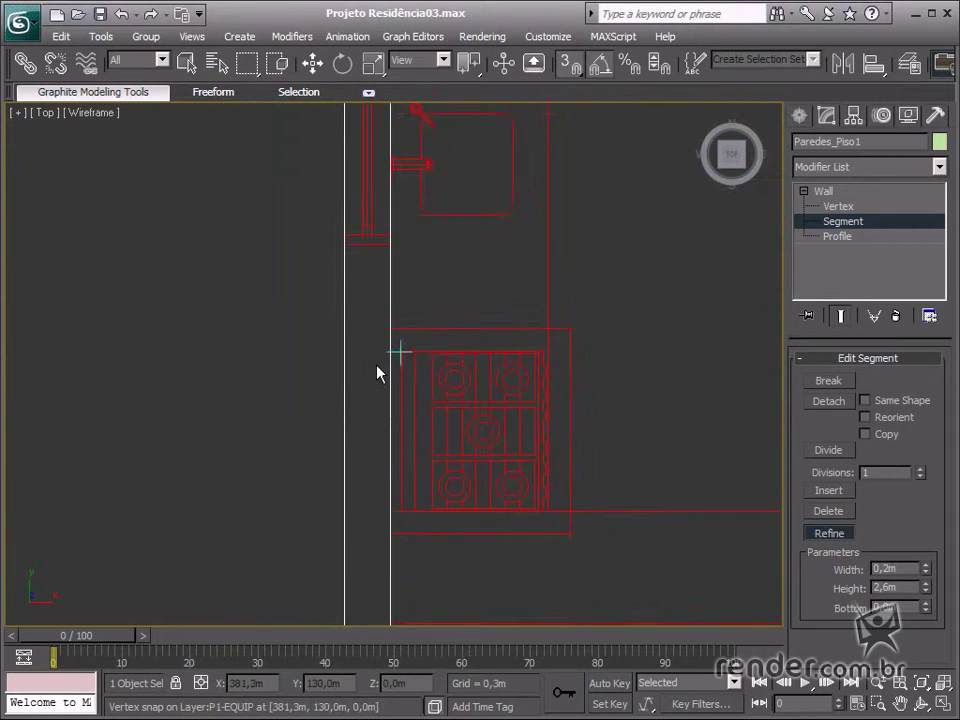
middle_drag(379, 370, 420, 529)
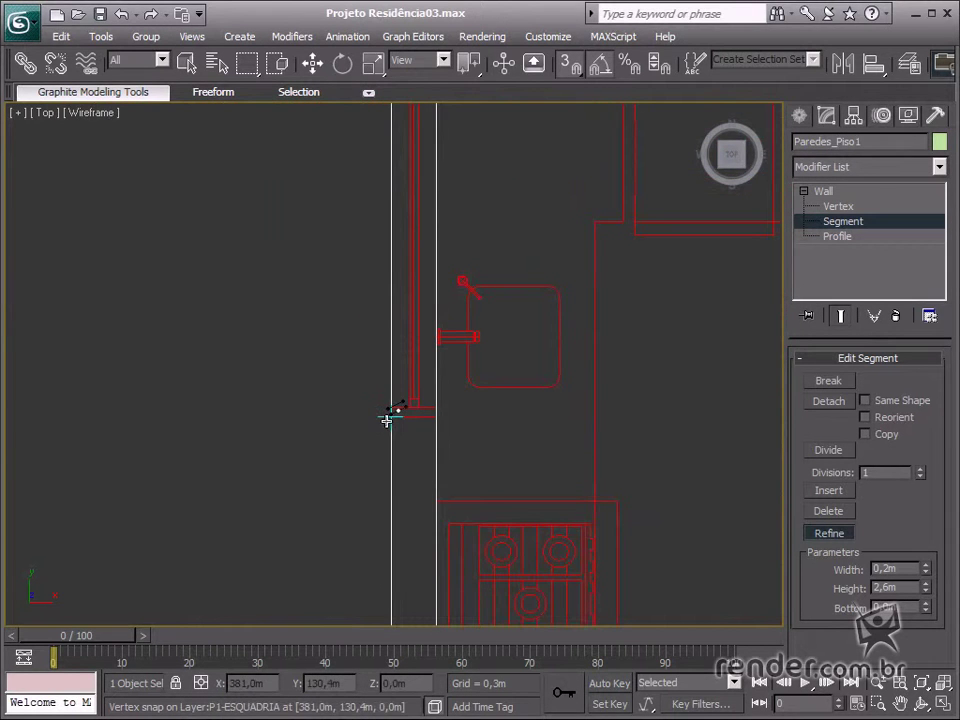
middle_drag(439, 321, 443, 677)
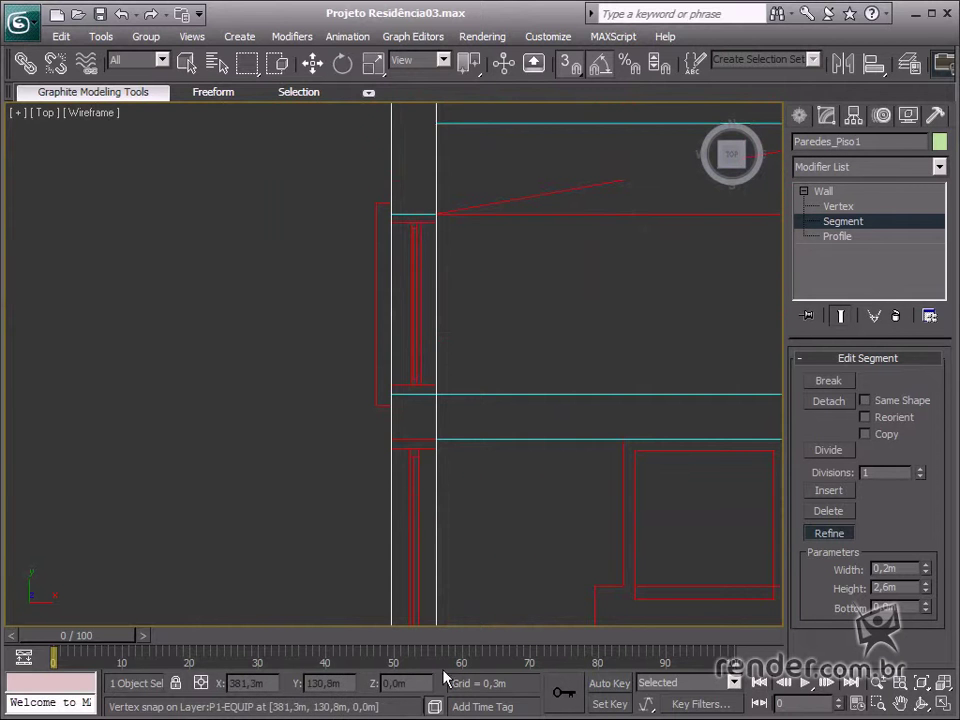
click(390, 441)
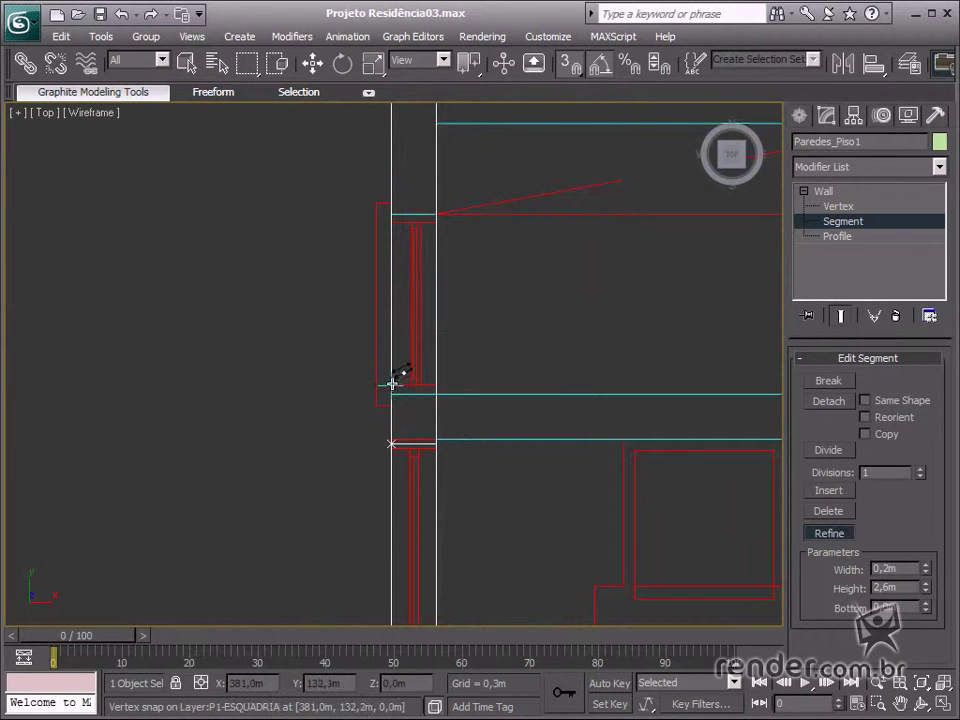
middle_drag(463, 300, 467, 471)
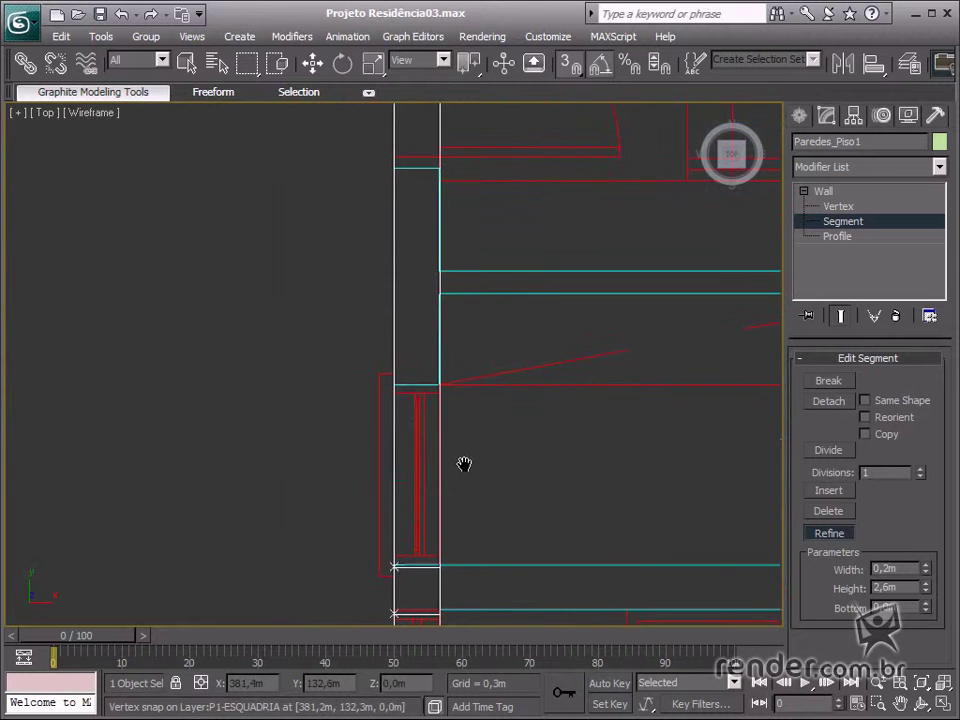
middle_drag(495, 272, 493, 514)
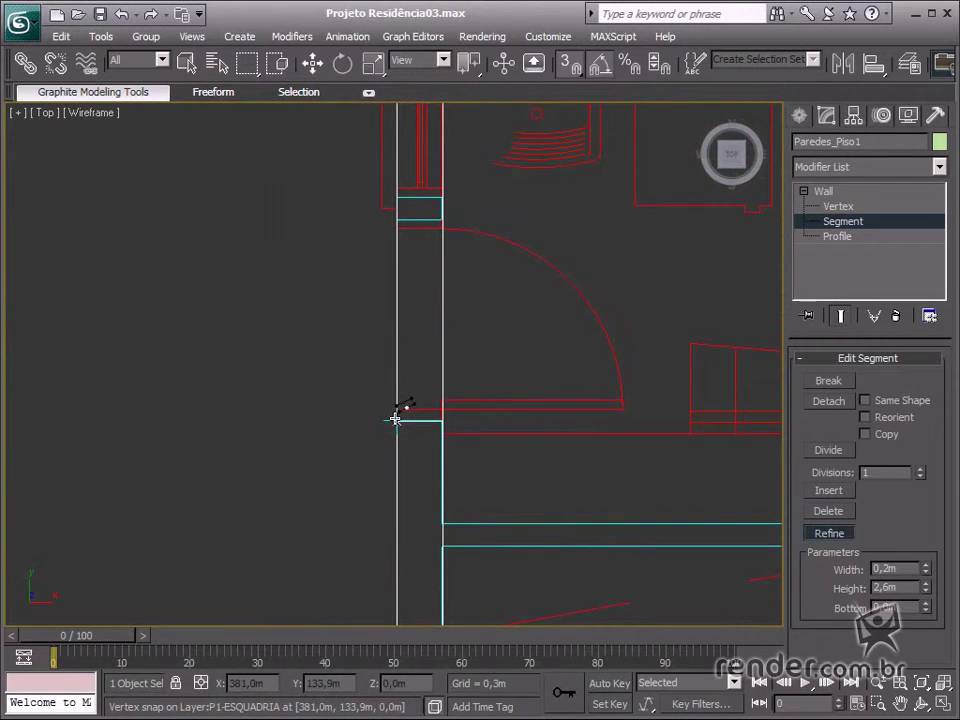
middle_drag(422, 317, 437, 493)
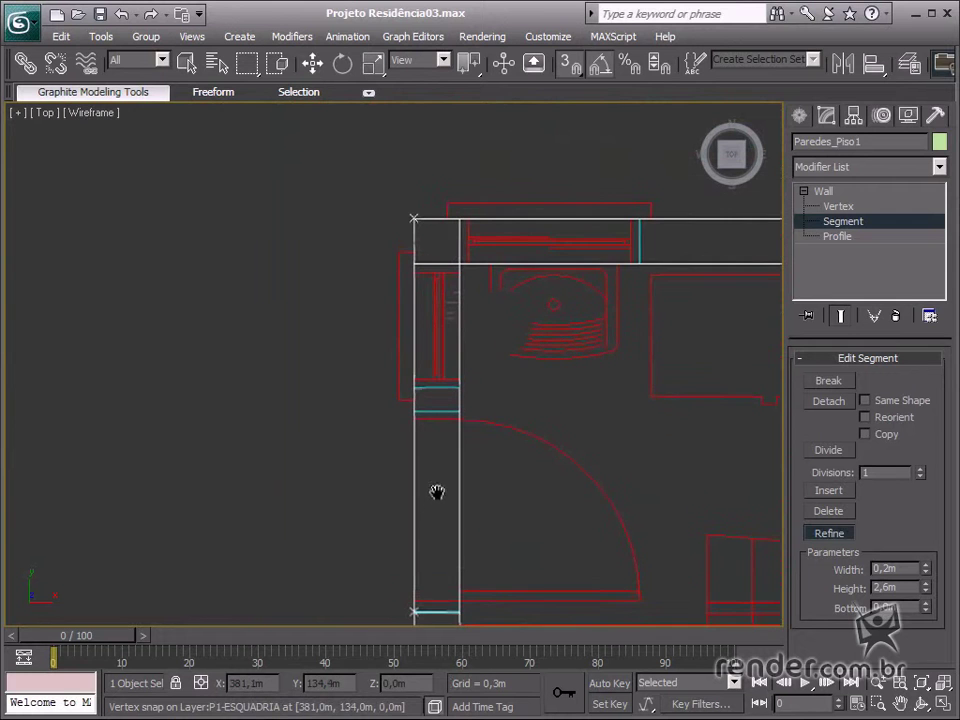
click(413, 411)
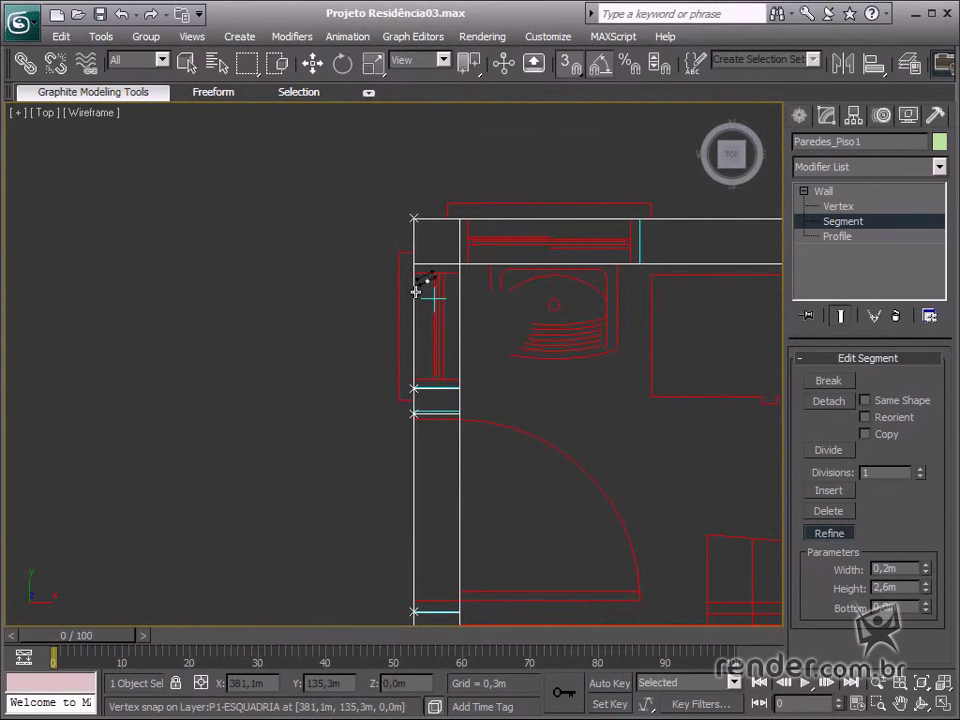
middle_drag(568, 326, 443, 449)
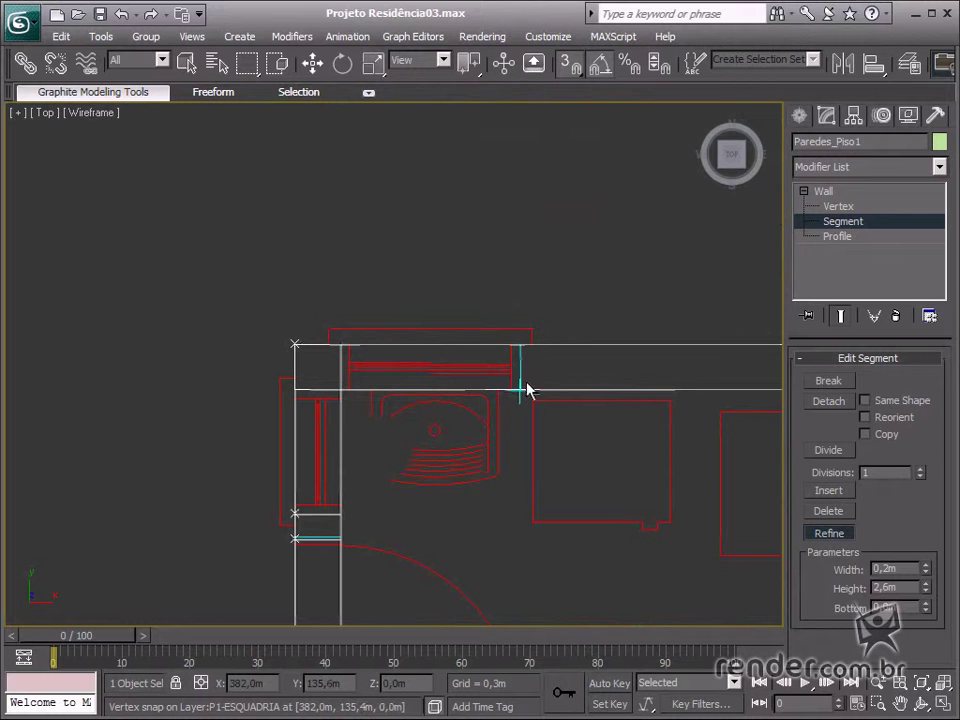
click(520, 344)
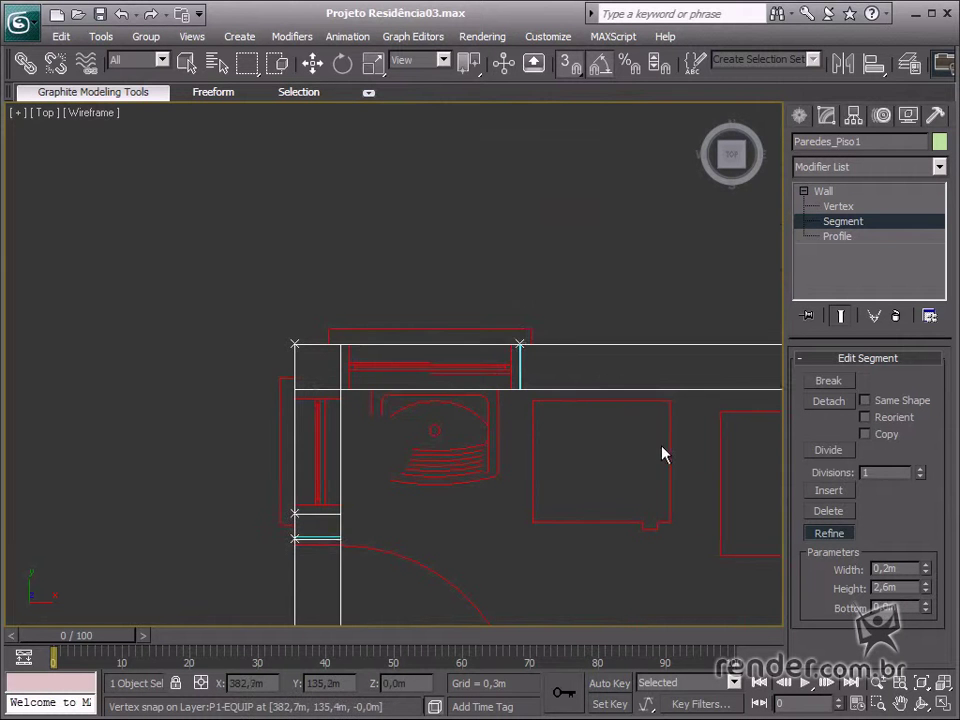
Add vertices at the top and bottom edges of the four windows along the windowed wall
middle_drag(663, 452, 368, 432)
middle_drag(672, 442, 373, 454)
scroll(373, 454, down, 3)
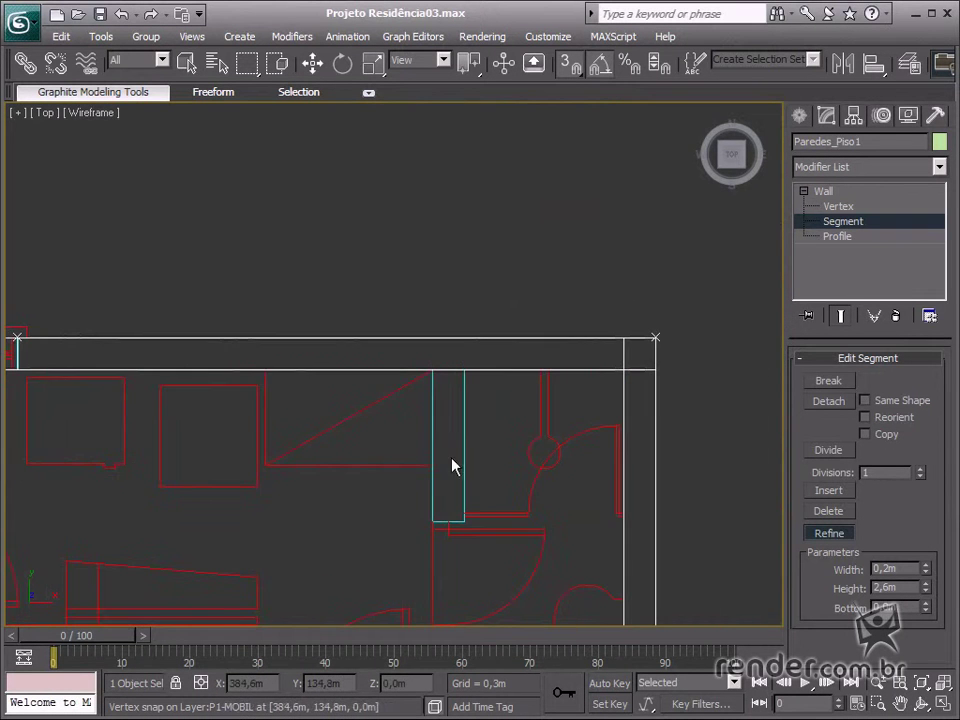
middle_drag(538, 471, 524, 338)
middle_drag(599, 460, 574, 424)
middle_drag(590, 528, 564, 431)
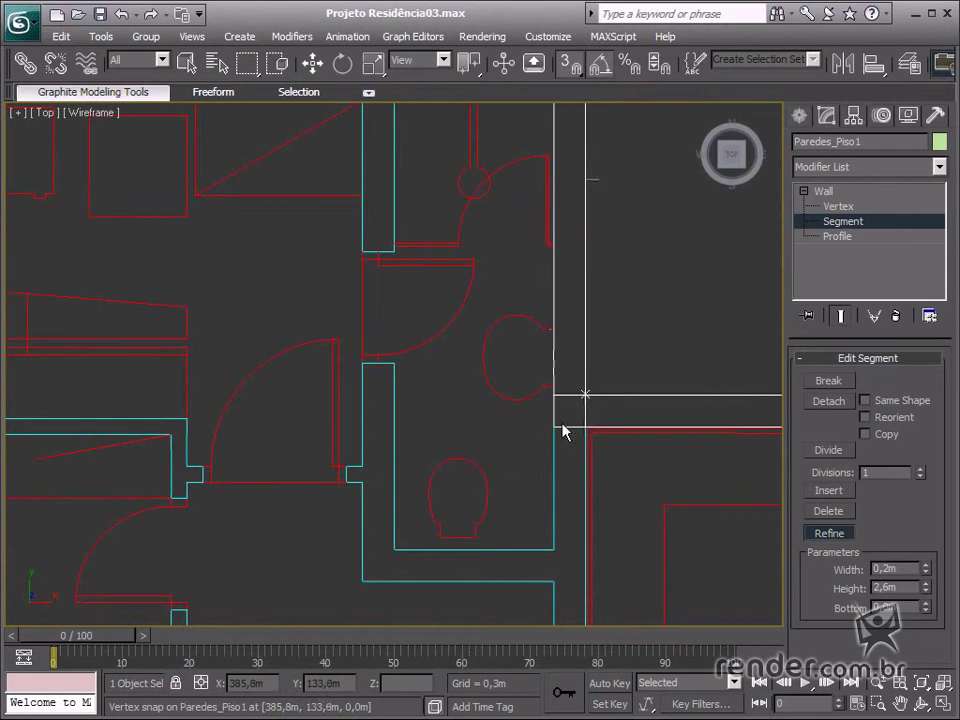
mouse_move(591, 504)
middle_down()
mouse_move(574, 416)
mouse_move(414, 431)
middle_up()
middle_drag(746, 448, 428, 461)
middle_drag(761, 467, 352, 458)
middle_drag(541, 460, 553, 336)
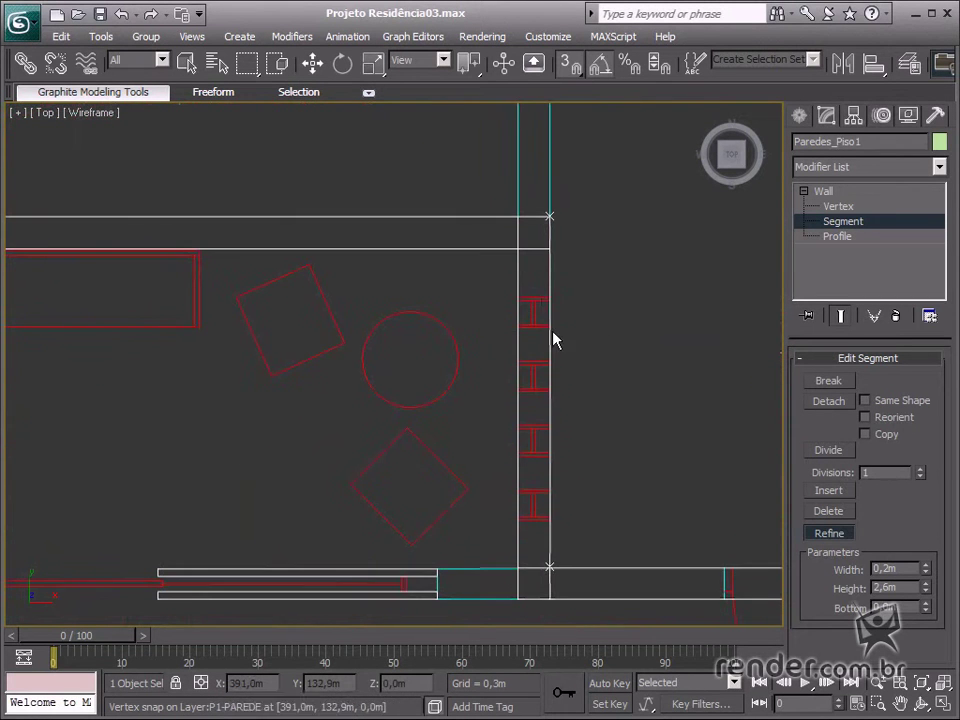
click(550, 294)
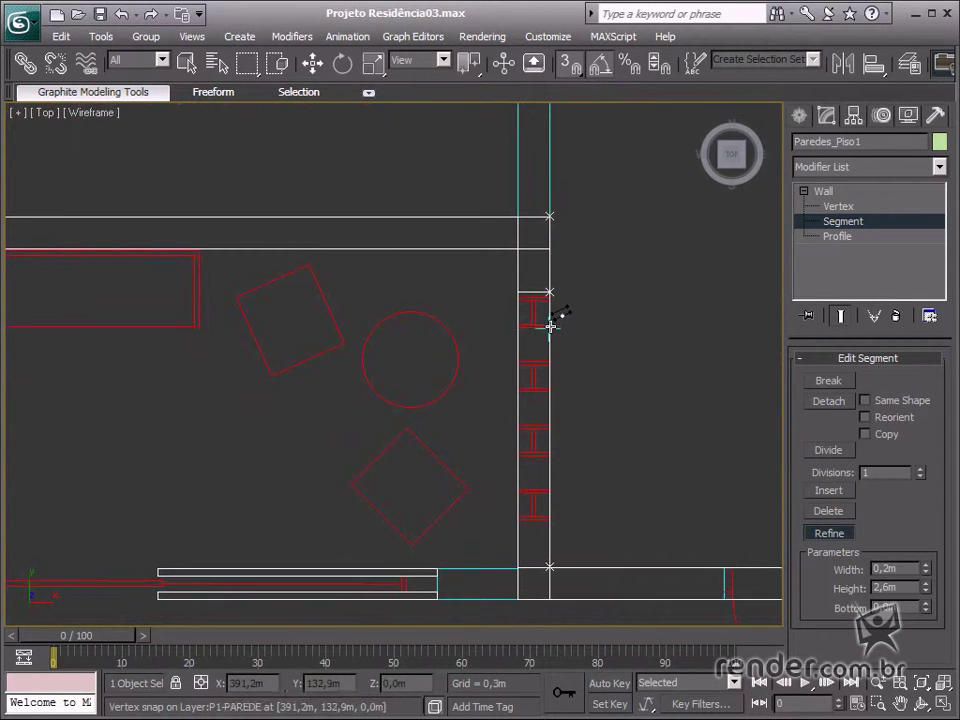
click(550, 322)
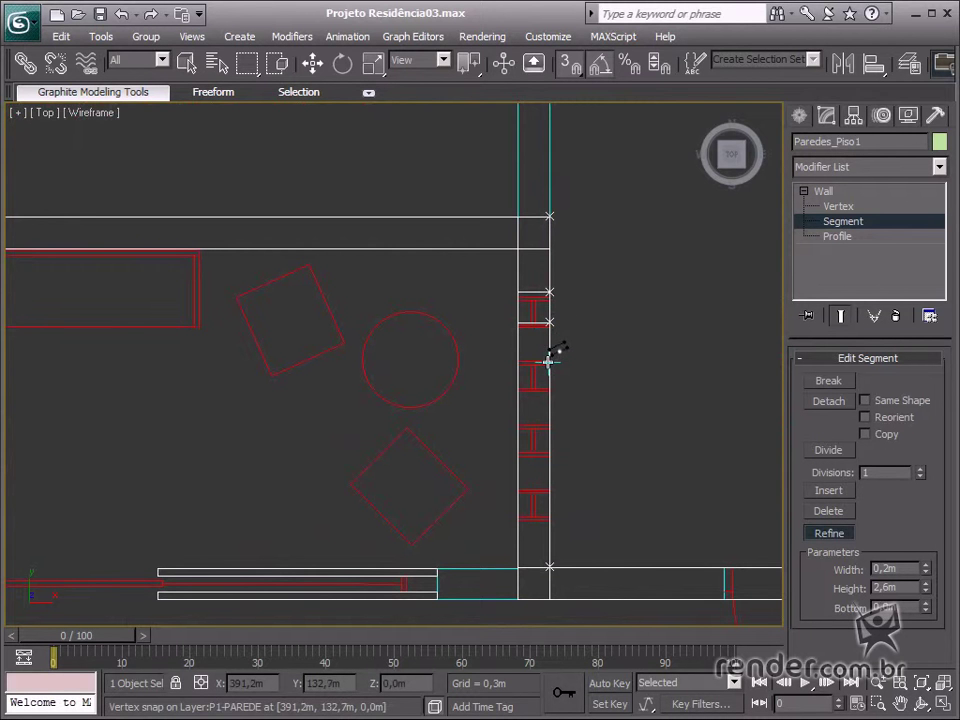
click(550, 358)
click(550, 386)
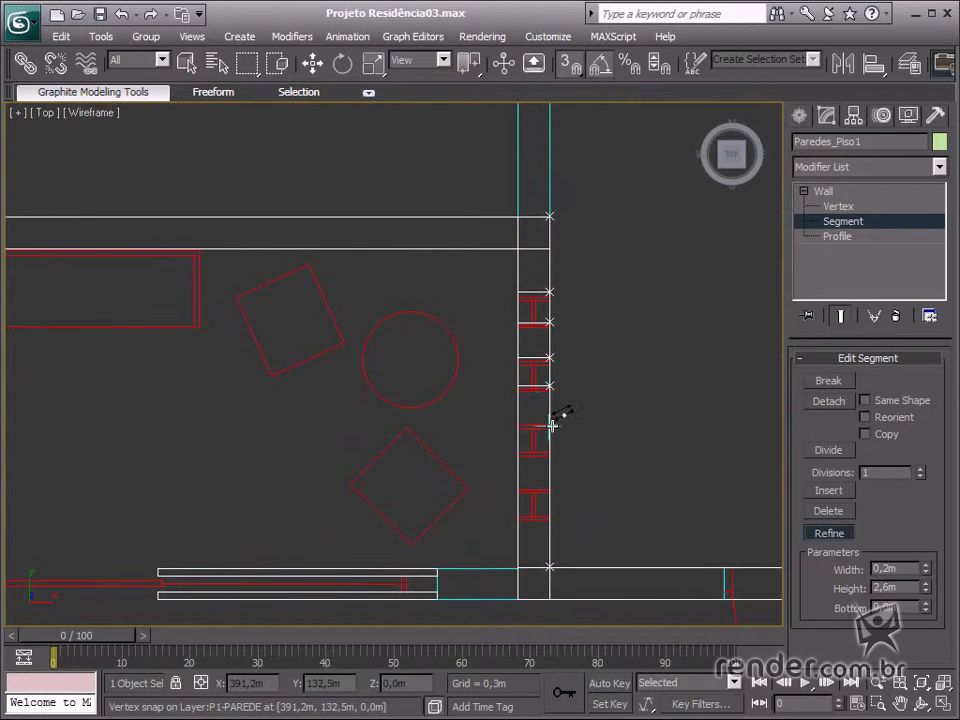
click(550, 423)
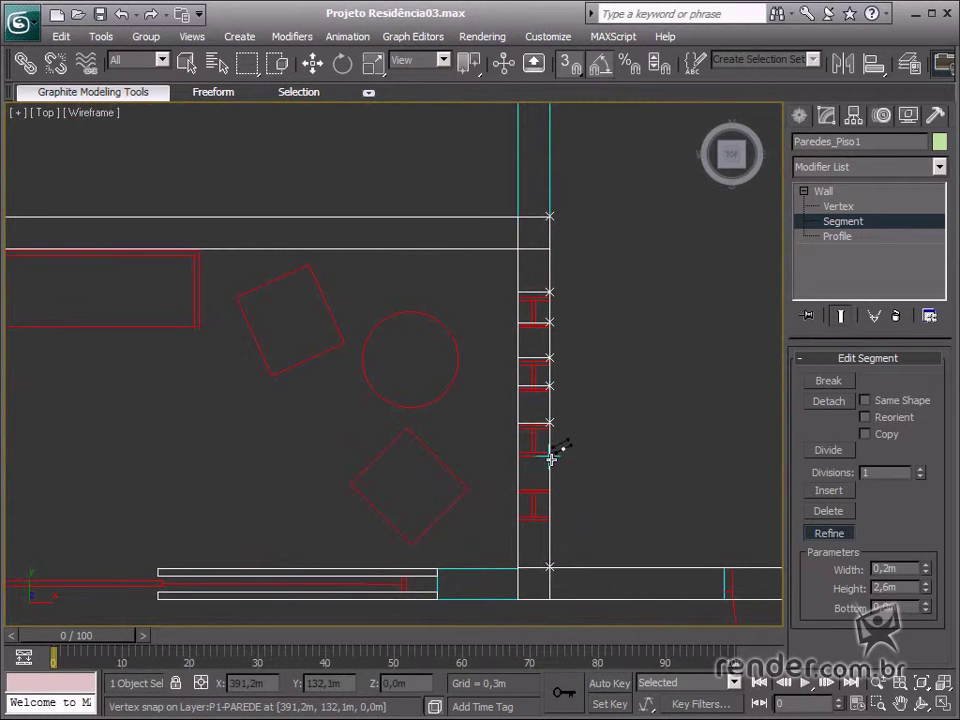
click(550, 455)
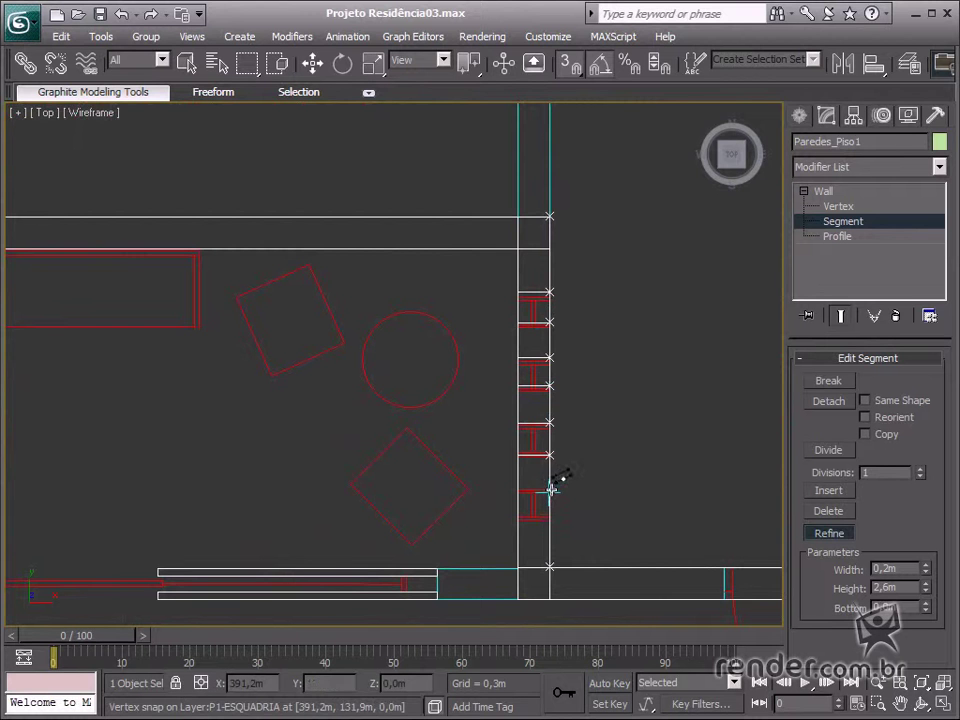
click(551, 488)
click(552, 515)
Add vertices at both lower-wall door edges, both upper-opening edges, and the opening by the car
mouse_move(629, 545)
middle_down()
mouse_move(619, 499)
mouse_move(519, 371)
middle_up()
mouse_move(600, 484)
middle_down()
mouse_move(493, 424)
mouse_move(469, 336)
middle_up()
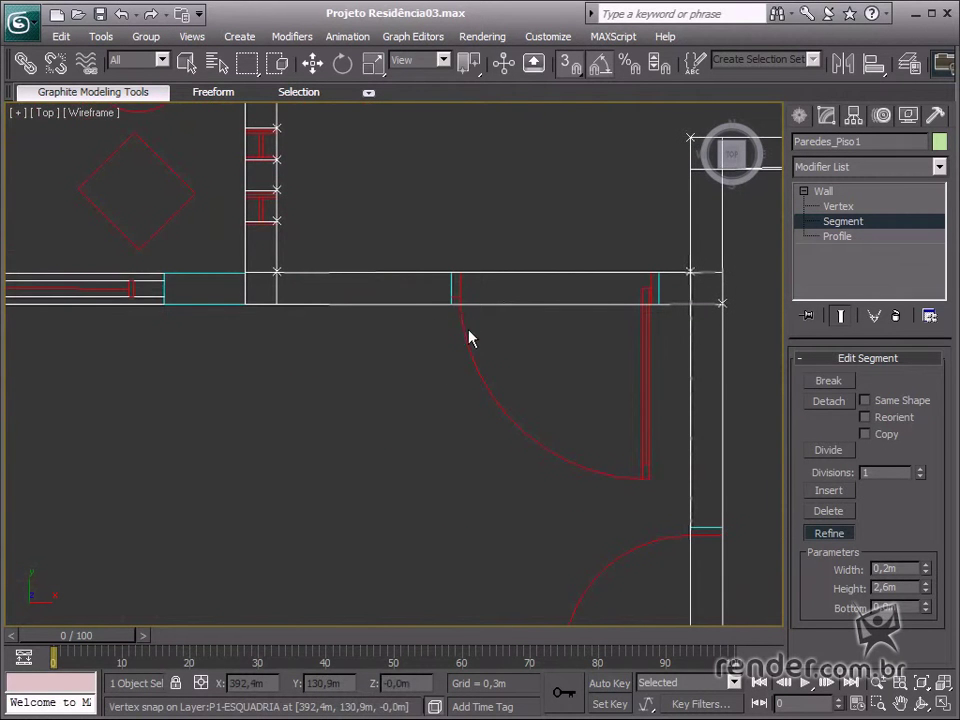
click(447, 272)
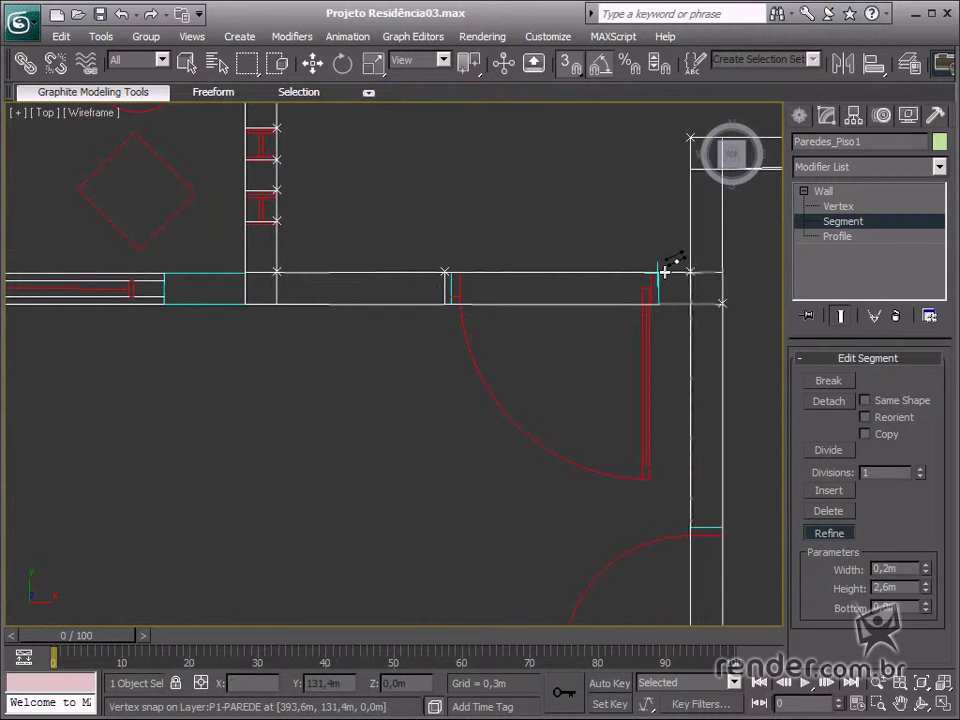
click(660, 270)
mouse_move(685, 277)
middle_down()
mouse_move(553, 311)
mouse_move(418, 386)
mouse_move(433, 383)
middle_up()
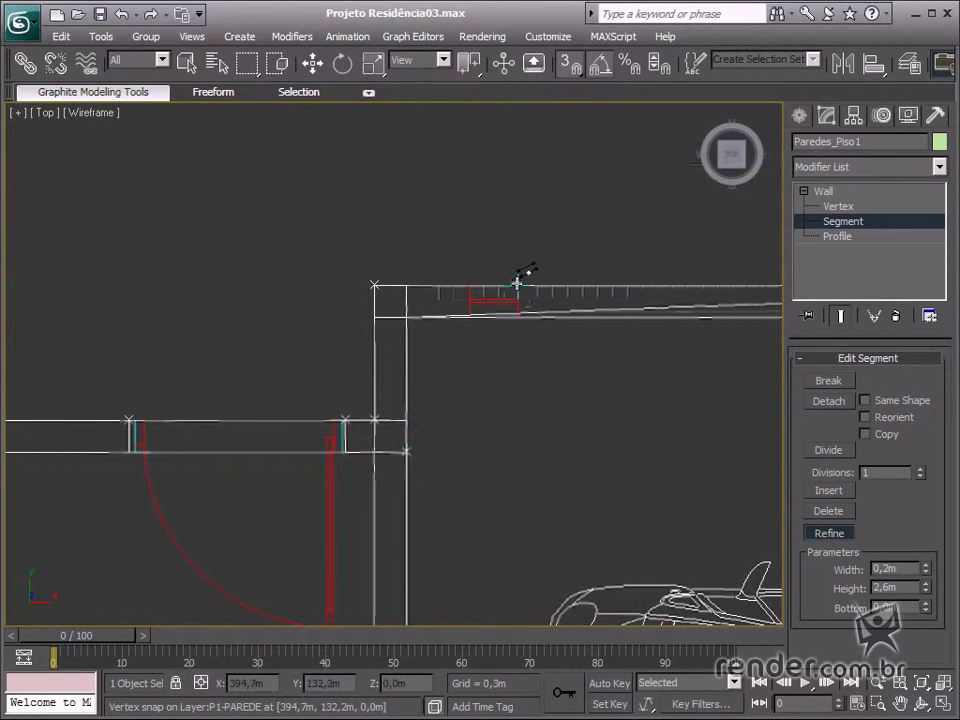
click(517, 285)
click(470, 281)
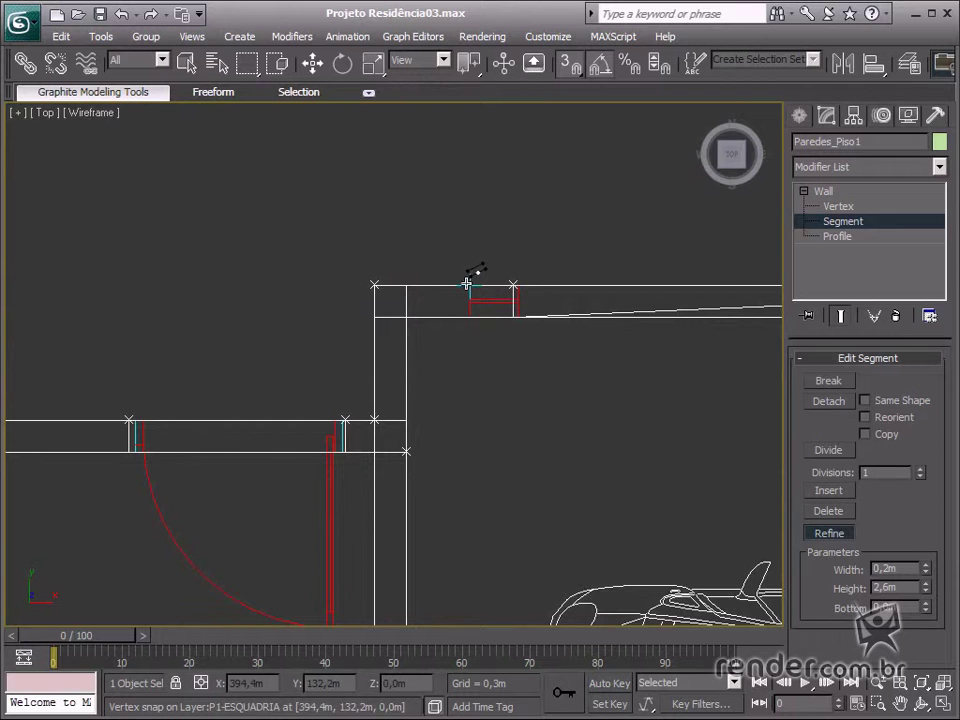
mouse_move(557, 403)
middle_down()
mouse_move(482, 285)
mouse_move(558, 239)
middle_up()
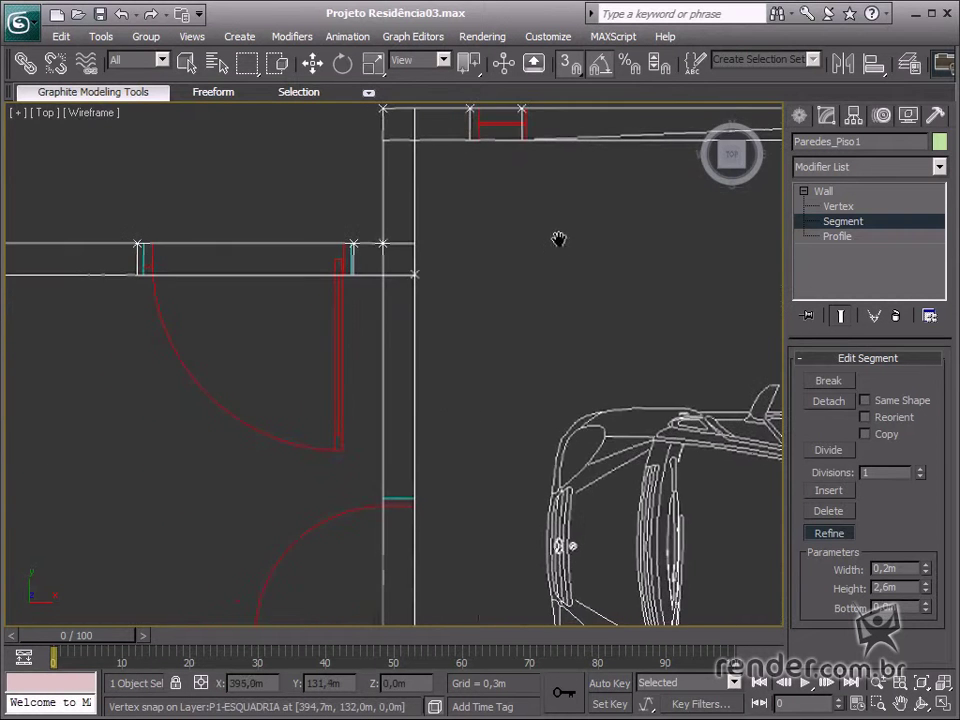
middle_drag(413, 506, 493, 328)
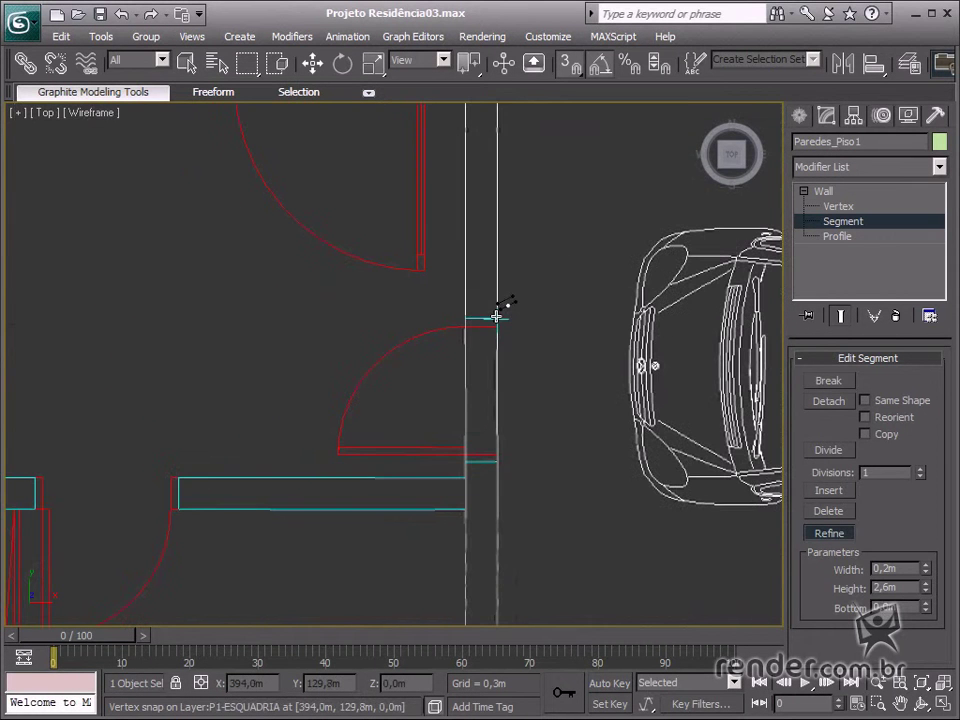
click(497, 317)
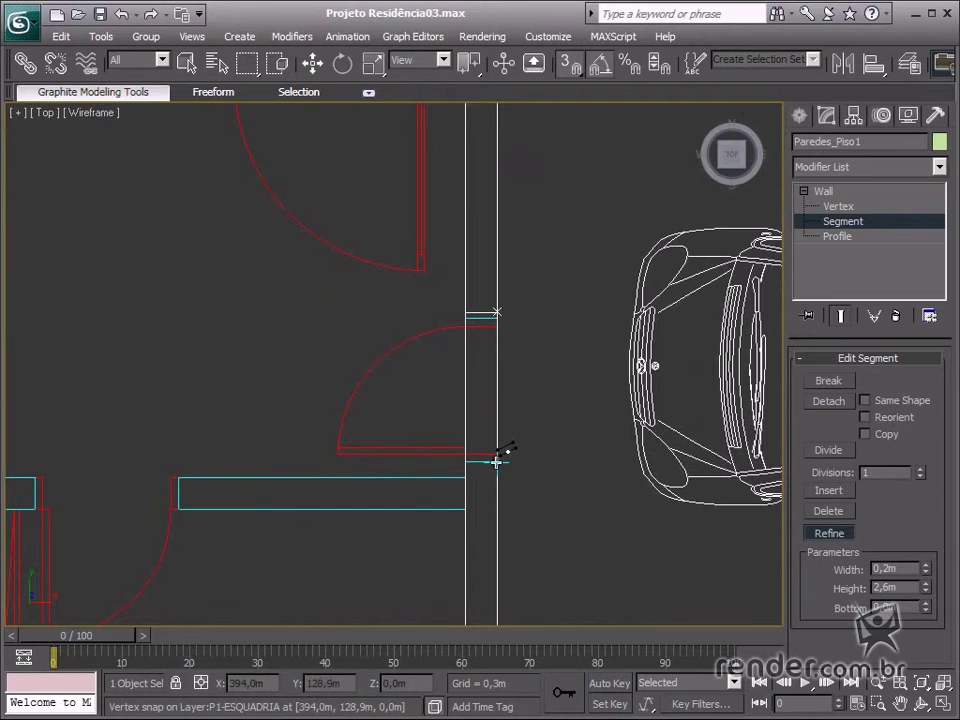
Add vertices at both ends of the opening in the garage's top wall
middle_drag(588, 358, 453, 458)
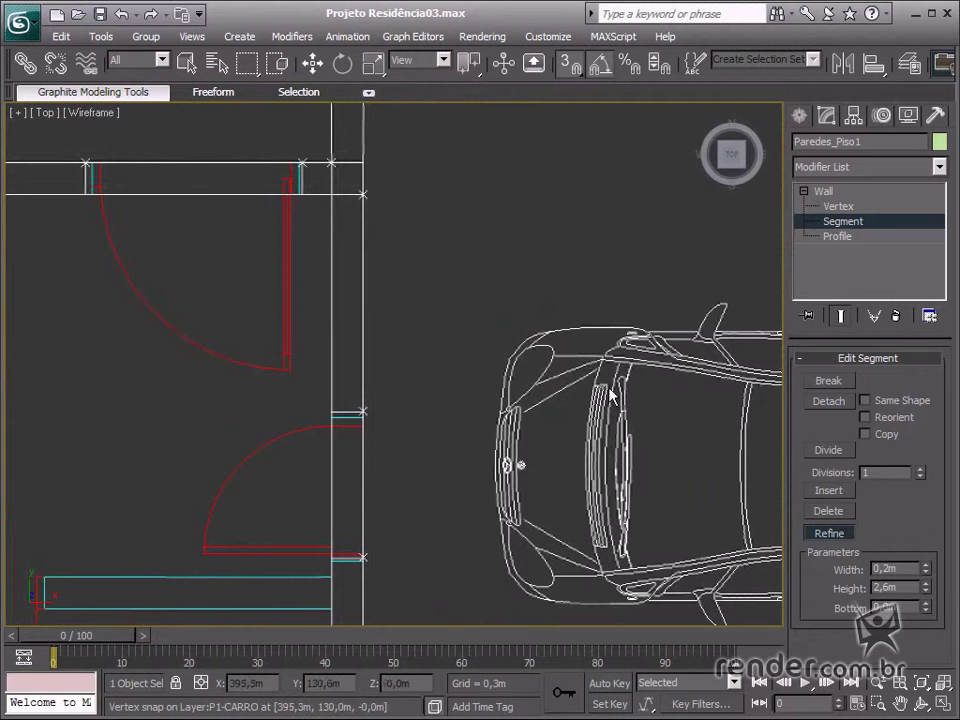
middle_drag(596, 229, 324, 416)
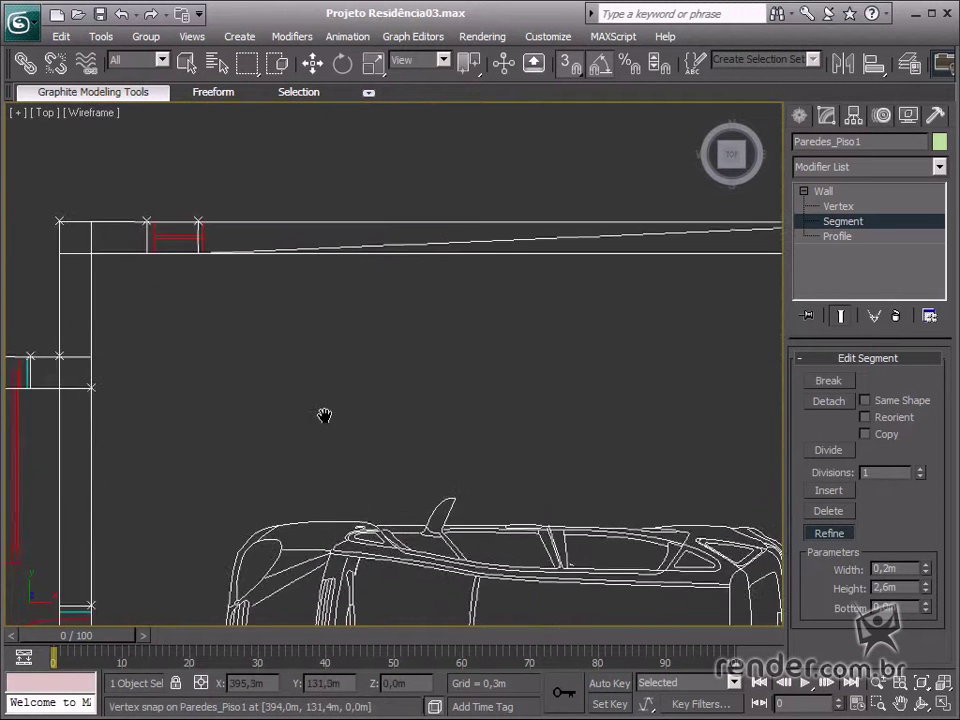
middle_drag(626, 368, 381, 363)
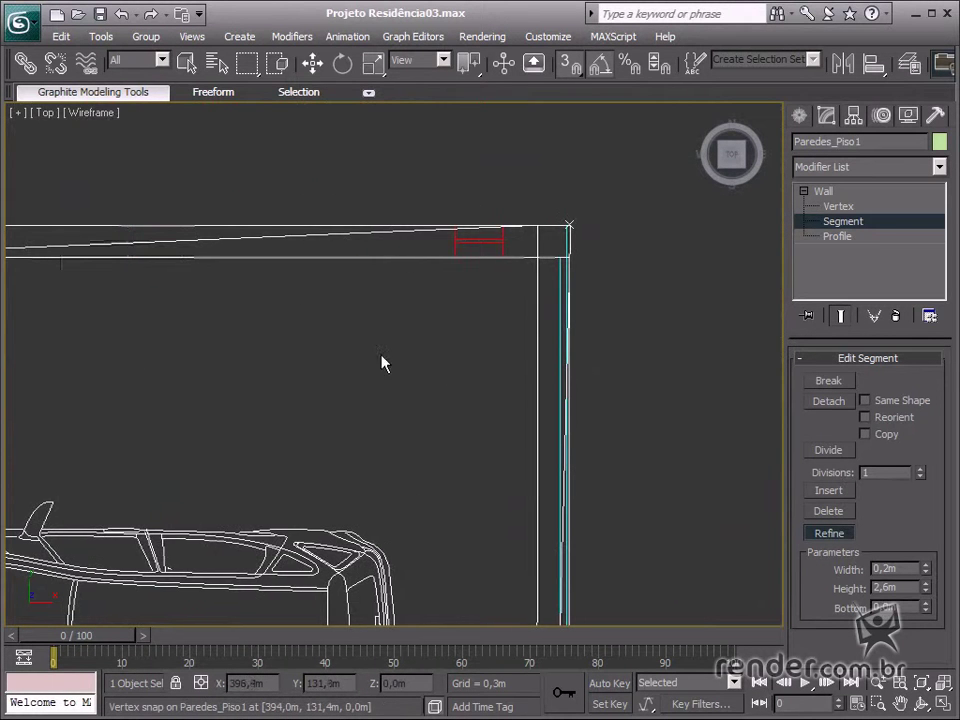
click(453, 224)
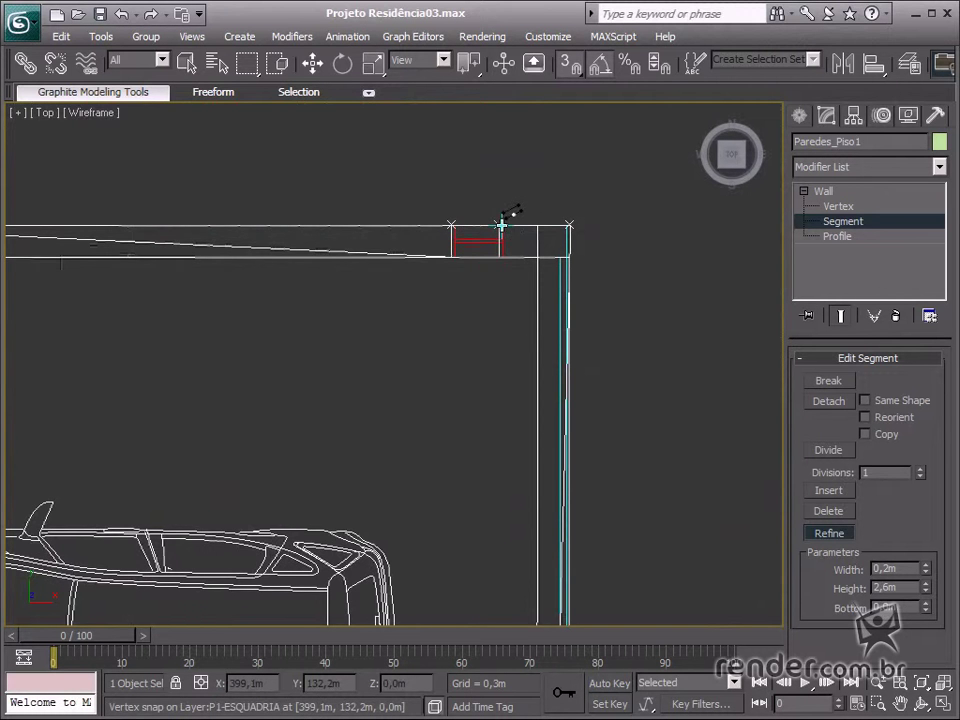
click(501, 224)
scroll(557, 235, down, 2)
Add two vertices on the garage's bottom wall near the corner and one at the window's right end
scroll(480, 507, down, 1)
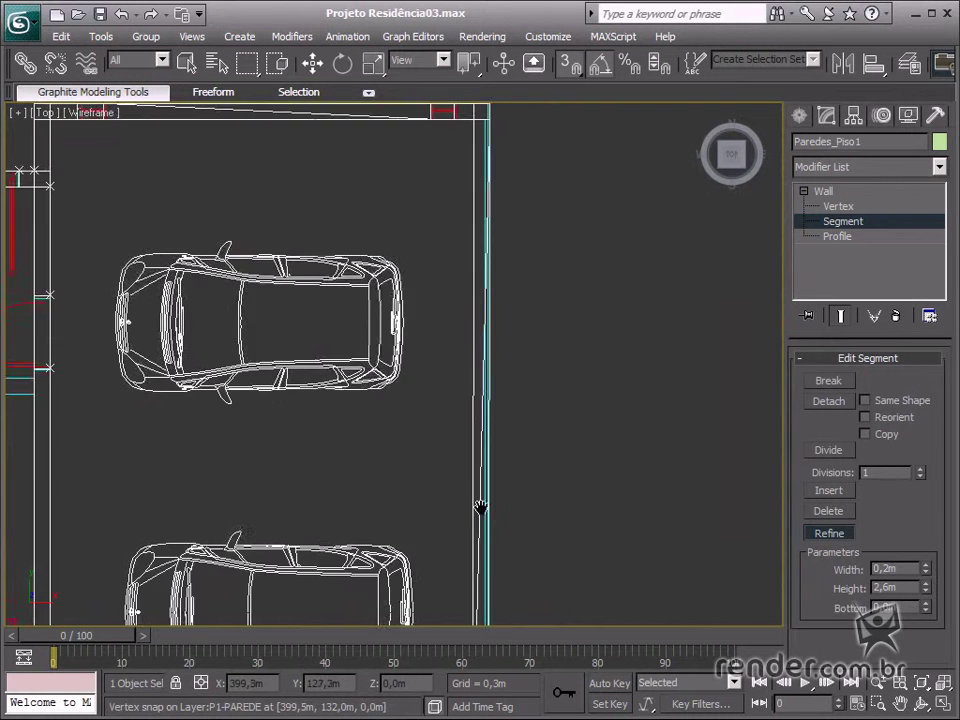
middle_drag(480, 507, 487, 380)
scroll(488, 380, up, 3)
scroll(596, 354, up, 2)
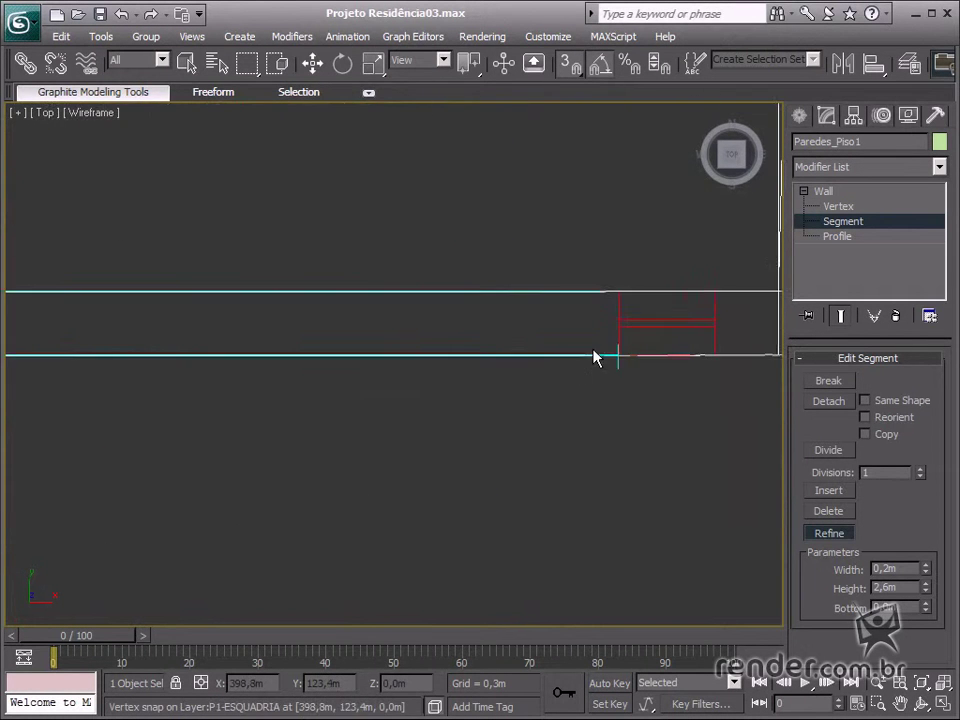
middle_drag(596, 354, 454, 422)
click(508, 423)
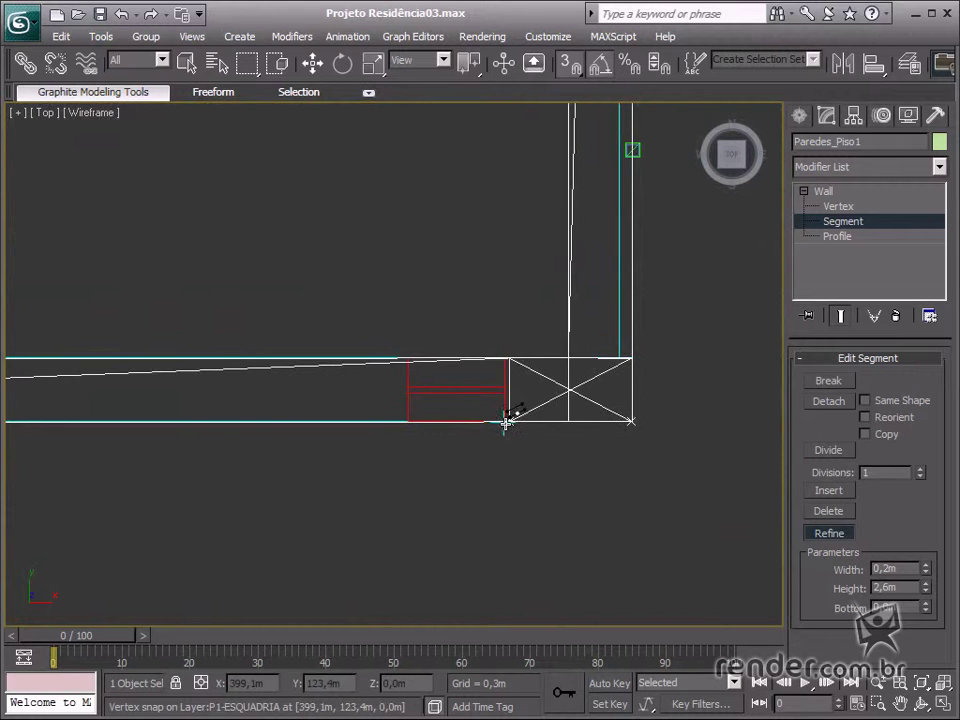
click(408, 421)
mouse_move(408, 421)
middle_down()
mouse_move(446, 392)
mouse_move(313, 394)
mouse_move(388, 422)
mouse_move(596, 422)
middle_up()
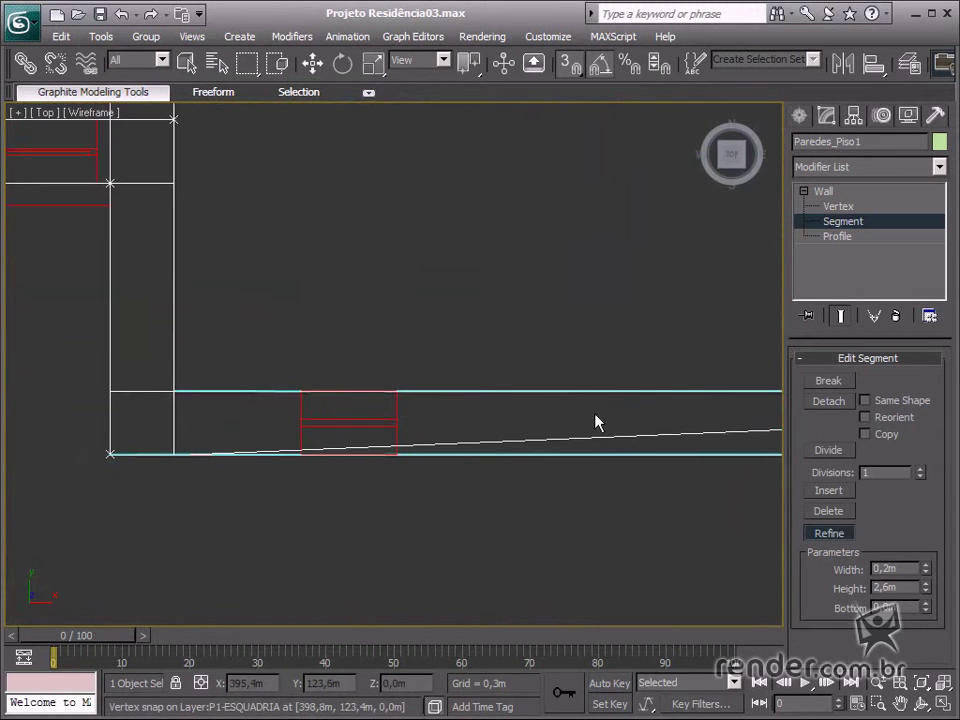
click(396, 455)
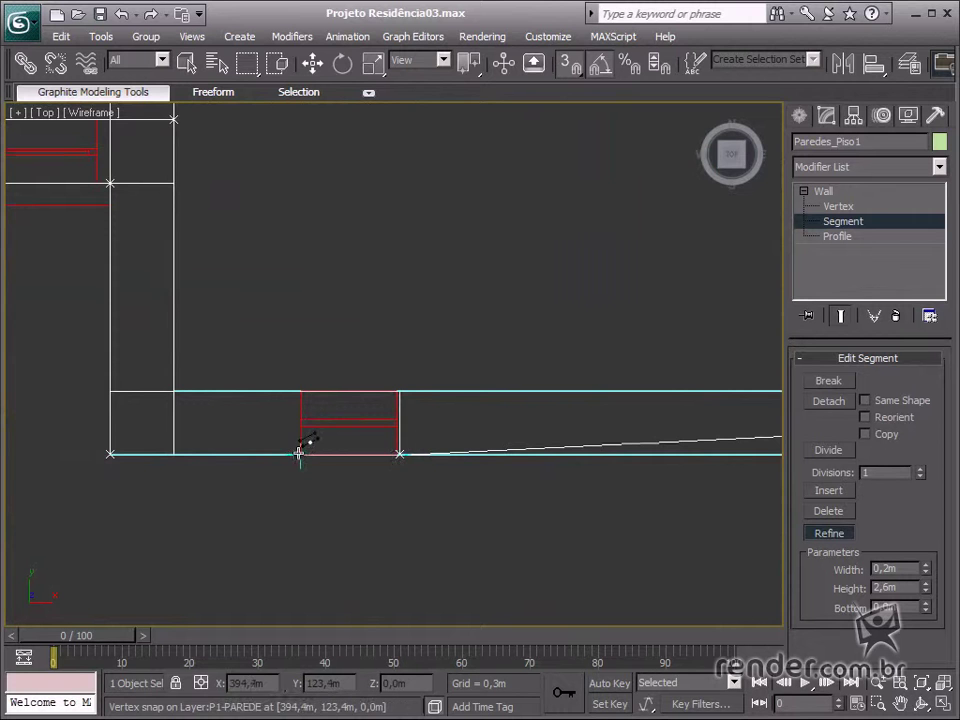
Pan and zoom across the other walls and windows, then frame the whole floor plan
middle_drag(279, 422, 583, 407)
scroll(433, 371, down, 3)
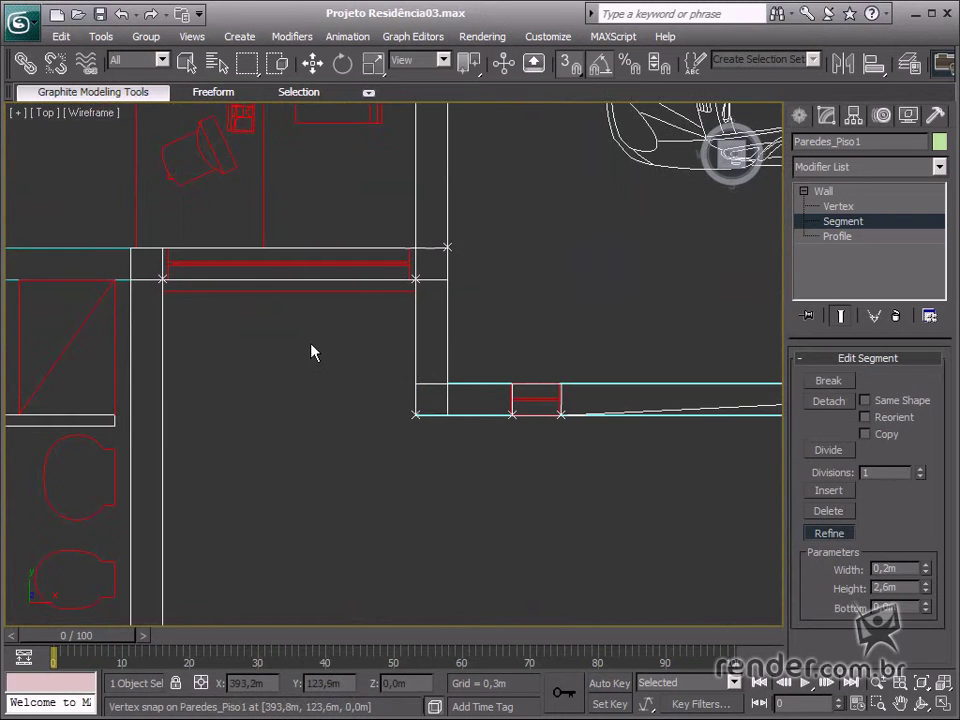
mouse_move(311, 352)
middle_down()
mouse_move(317, 369)
mouse_move(463, 444)
mouse_move(452, 409)
mouse_move(484, 354)
middle_up()
scroll(460, 445, up, 2)
scroll(435, 388, down, 2)
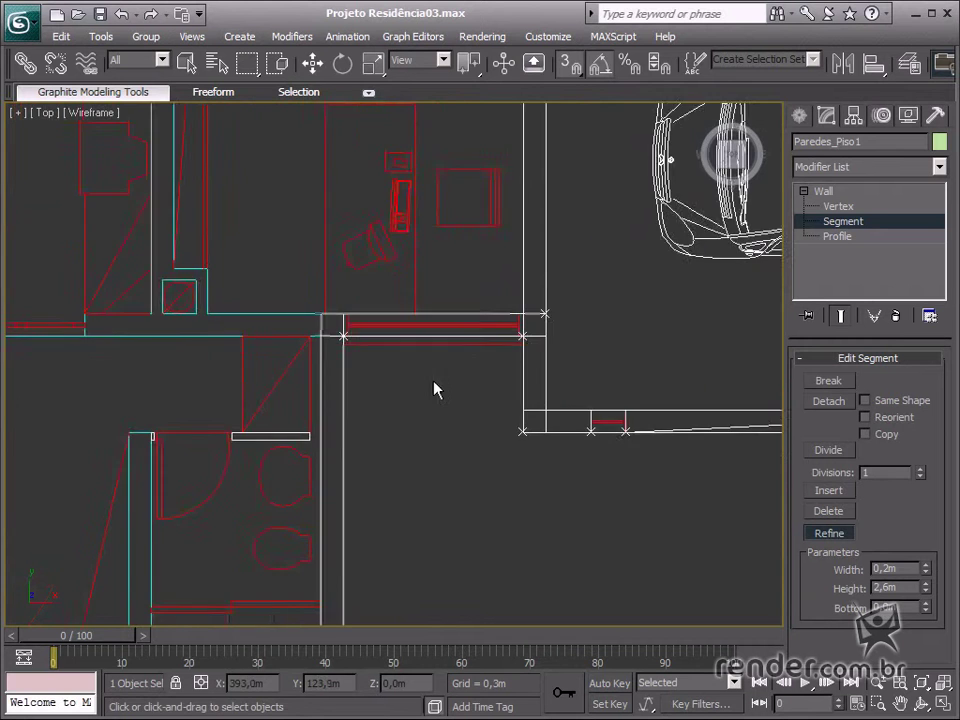
scroll(430, 420, down, 1)
mouse_move(420, 553)
middle_down()
mouse_move(489, 416)
mouse_move(559, 390)
mouse_move(563, 422)
middle_up()
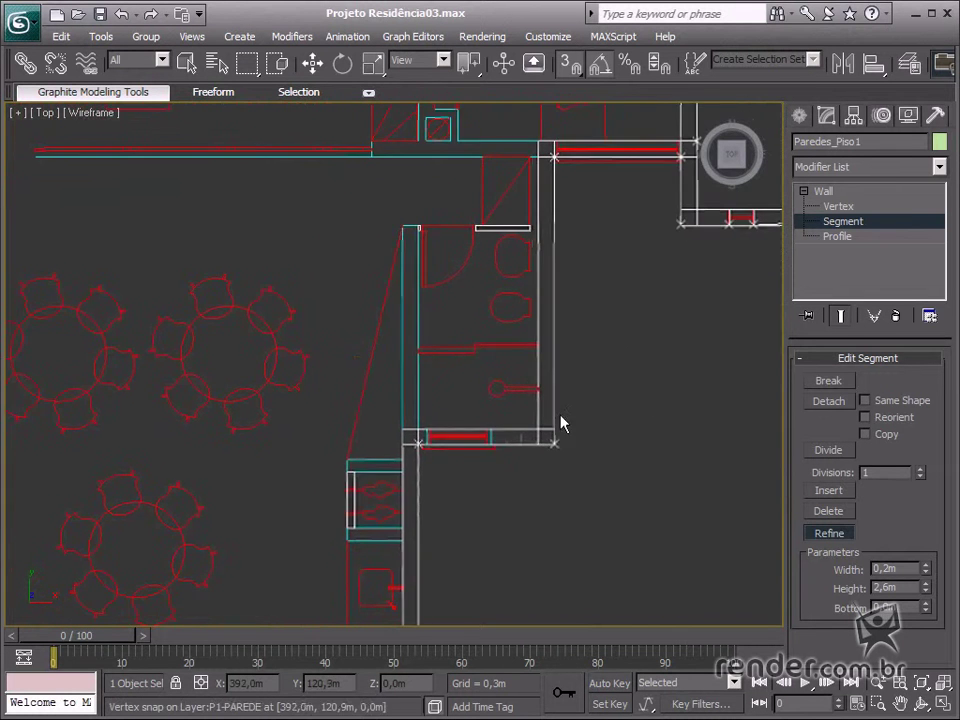
scroll(530, 440, up, 3)
mouse_move(491, 457)
middle_down()
mouse_move(563, 431)
mouse_move(231, 379)
middle_up()
scroll(575, 450, up, 3)
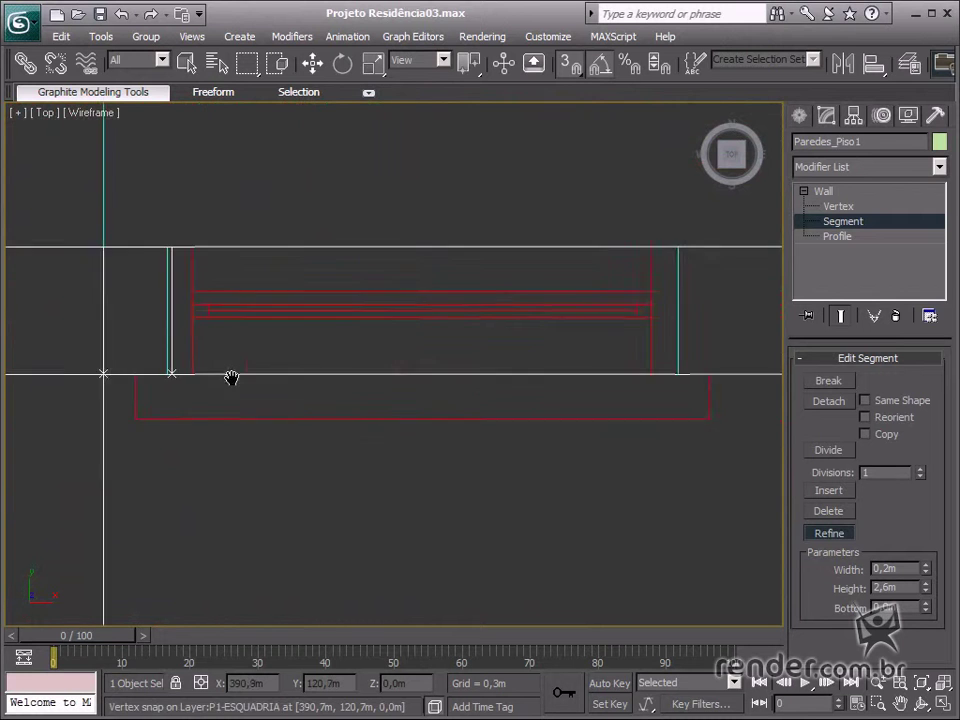
middle_drag(627, 380, 358, 383)
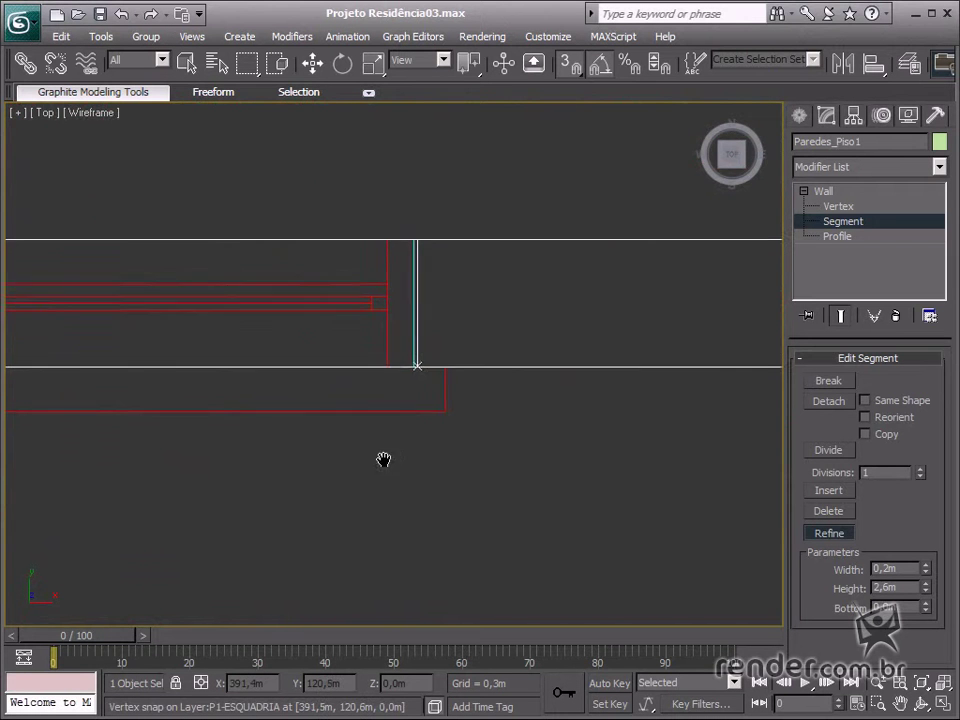
scroll(559, 386, down, 3)
scroll(422, 482, down, 2)
middle_drag(422, 482, 488, 323)
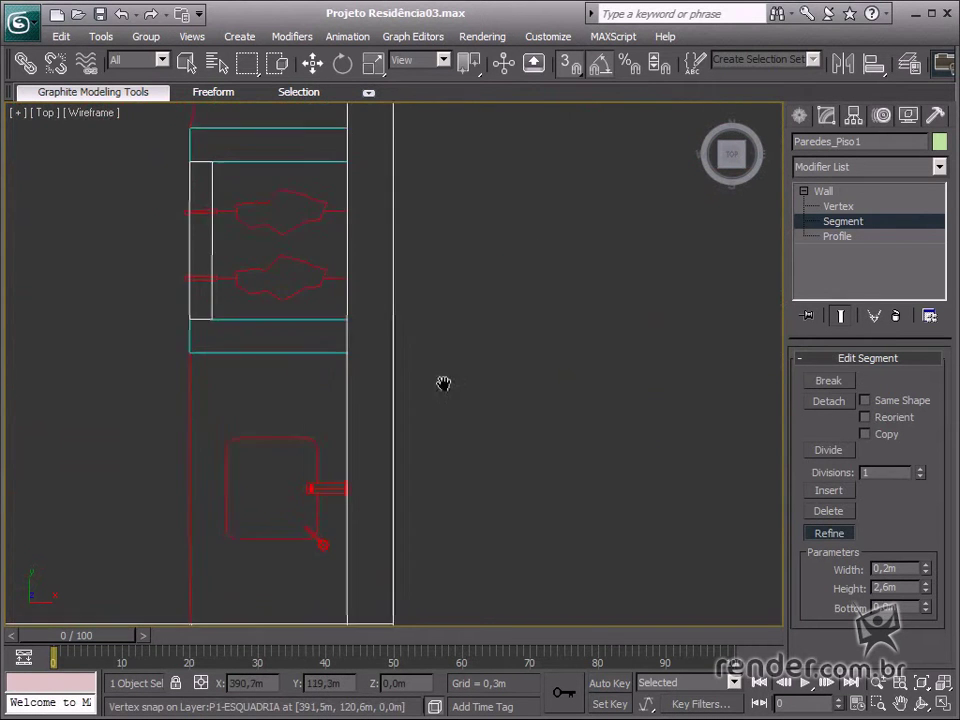
middle_drag(443, 385, 578, 342)
scroll(496, 360, down, 2)
scroll(496, 360, down, 2)
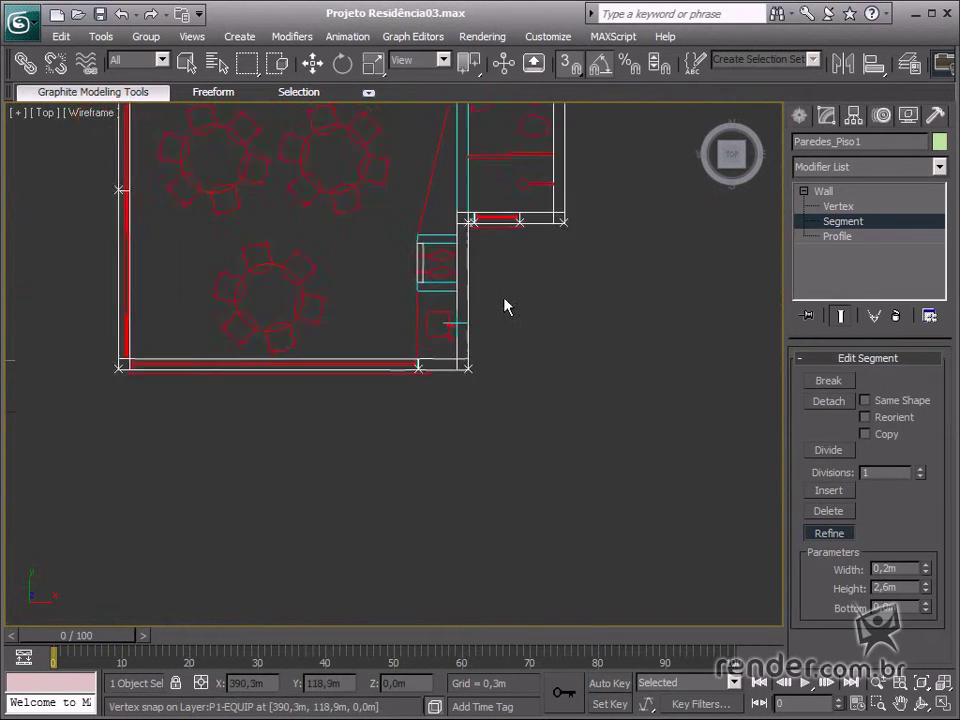
scroll(450, 280, down, 2)
middle_drag(392, 246, 418, 358)
scroll(418, 358, down, 1)
middle_drag(432, 225, 418, 317)
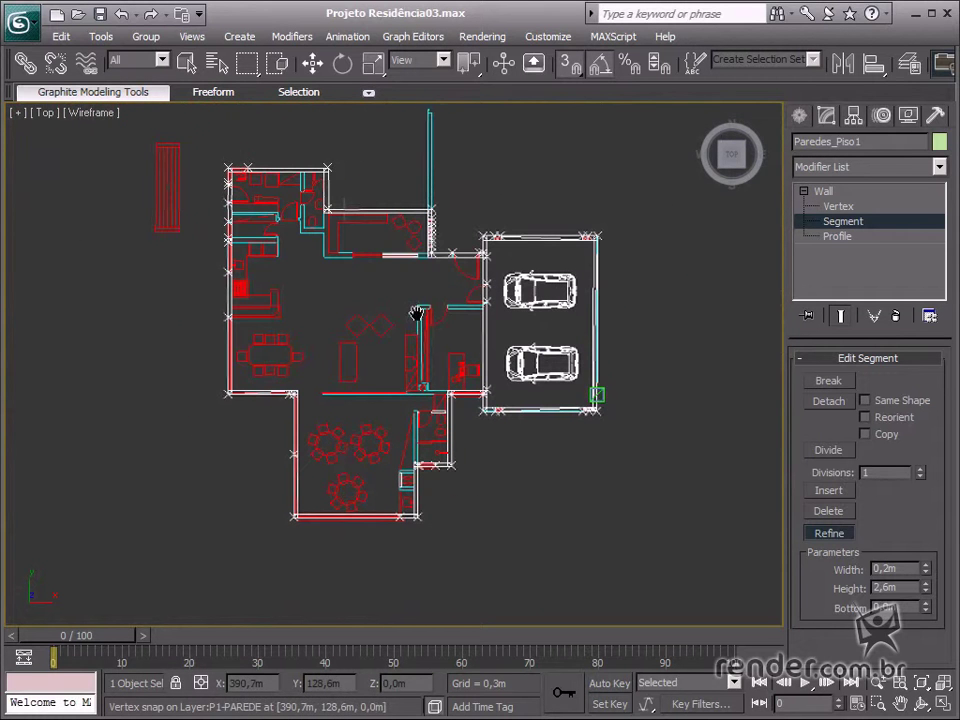
Restore four viewports and set the Perspective view to shaded with Edged Faces
click(941, 710)
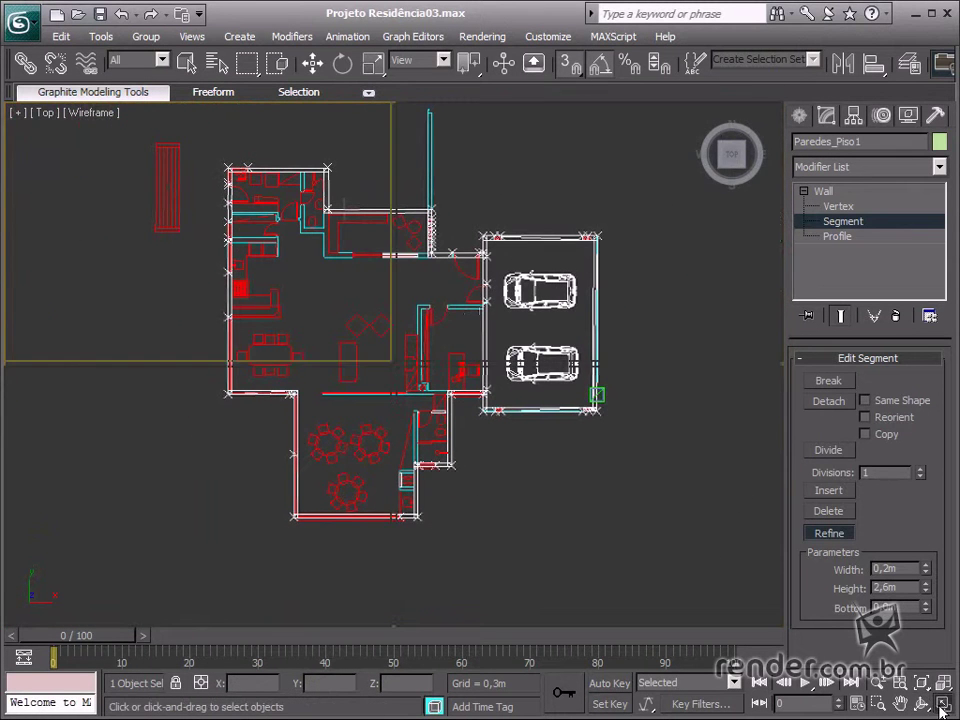
right_click(573, 537)
alt+middle_drag(573, 537, 561, 520)
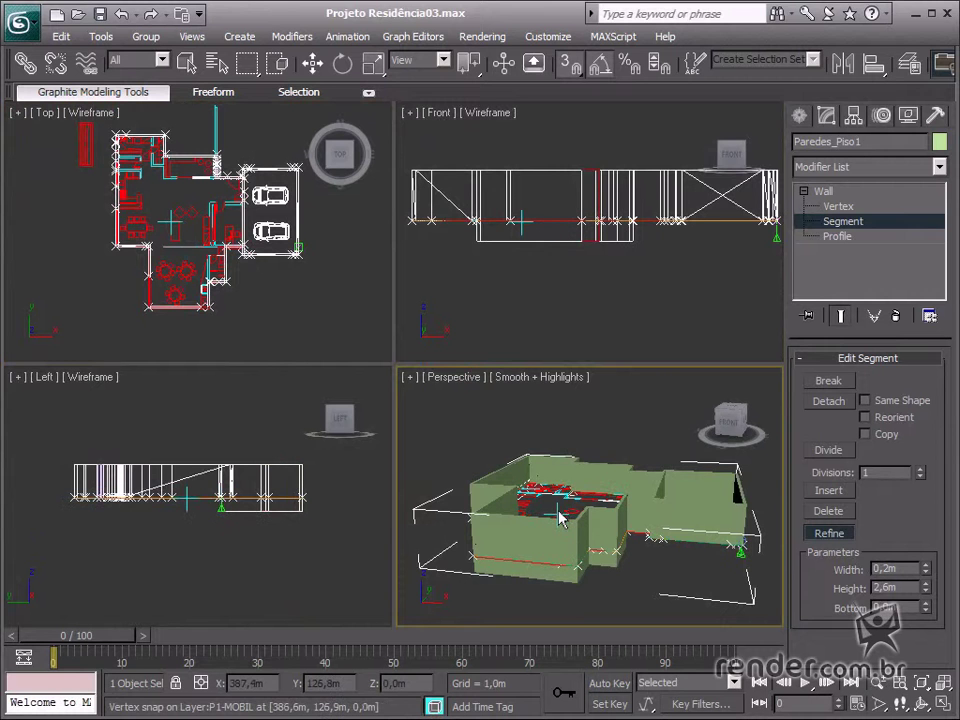
alt+middle_drag(560, 517, 570, 478)
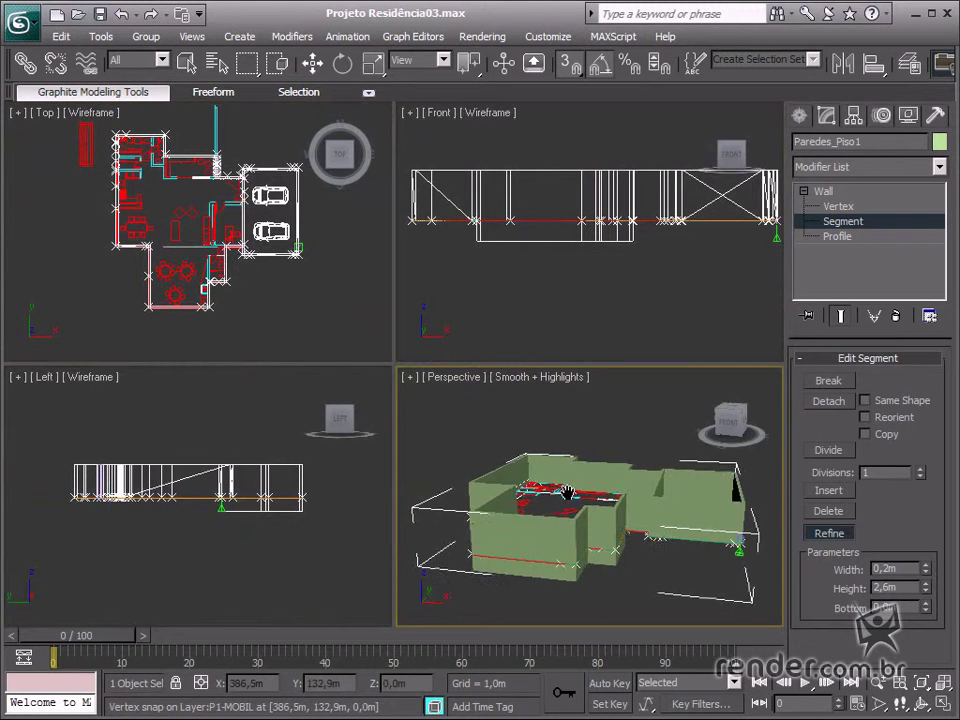
key(F3)
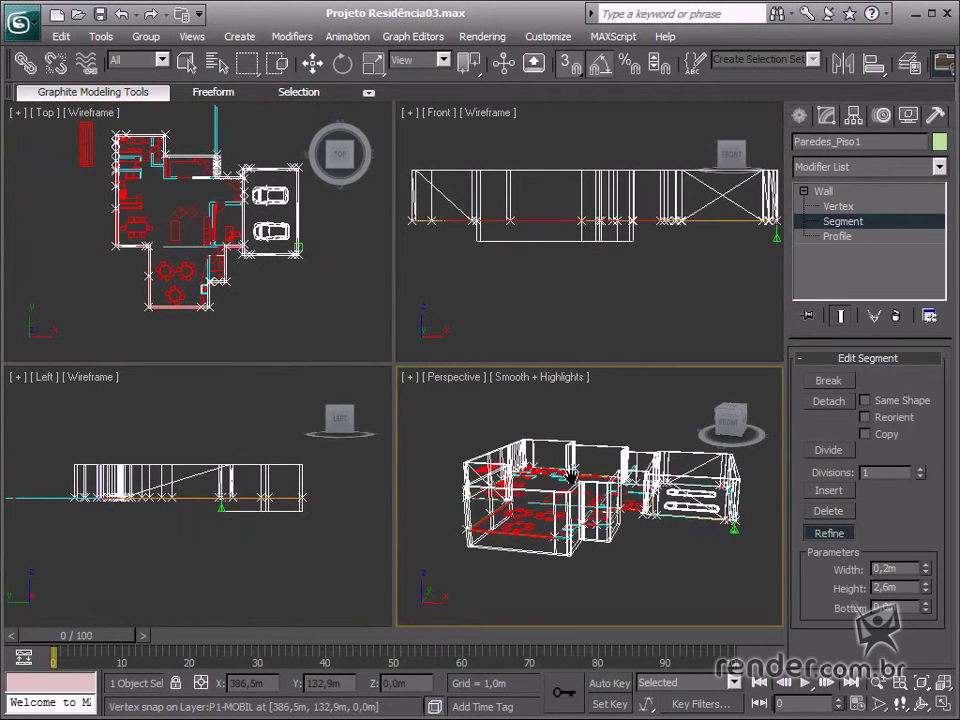
key(F4)
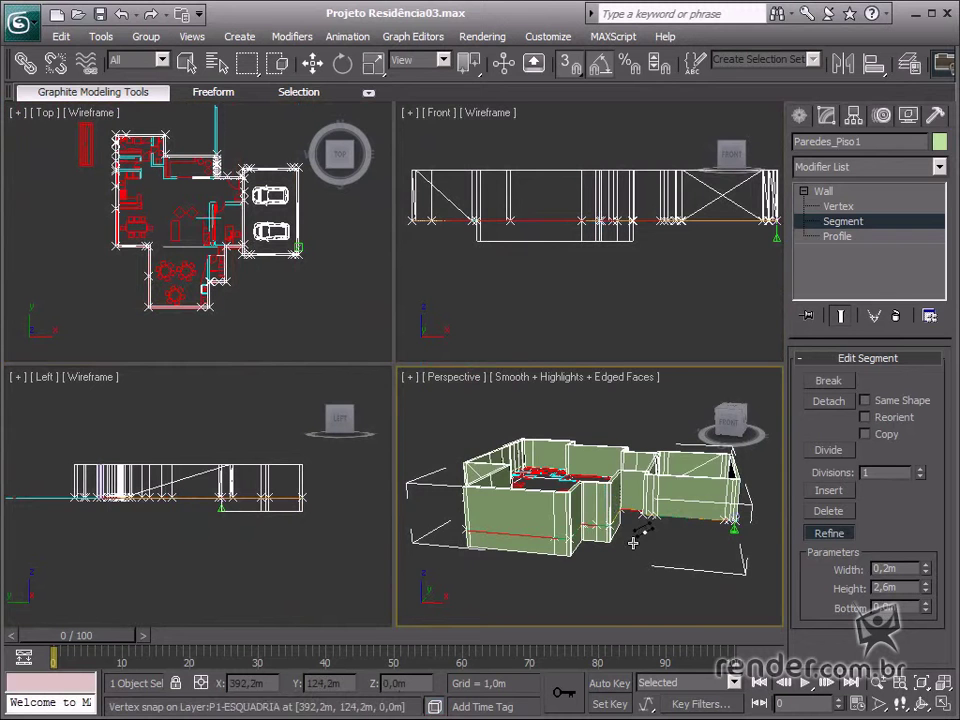
alt+middle_drag(605, 553, 591, 561)
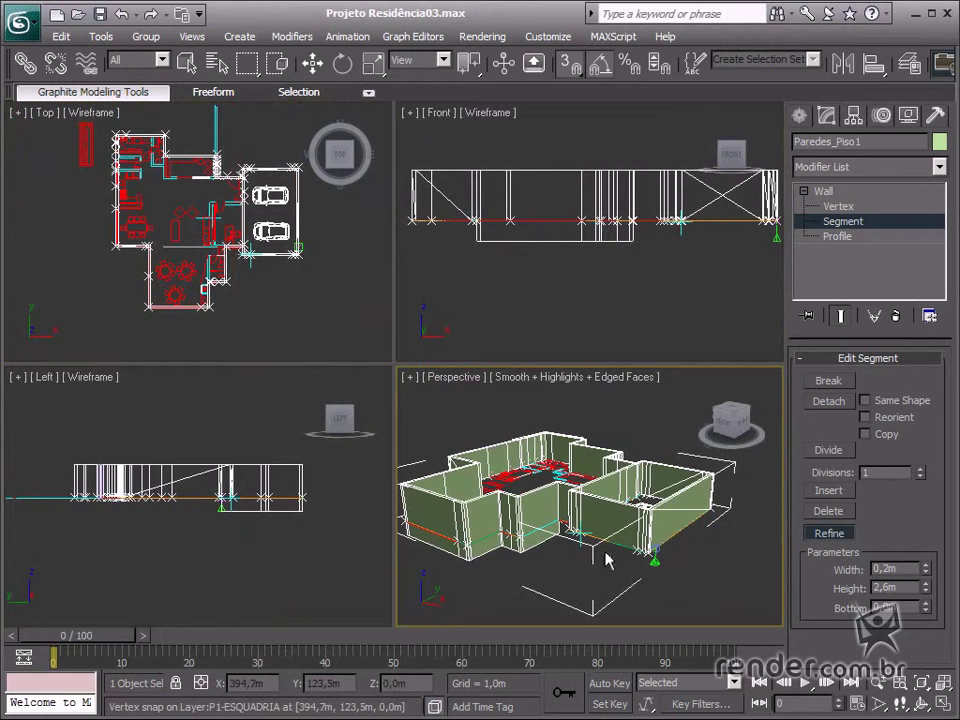
scroll(614, 570, up, 3)
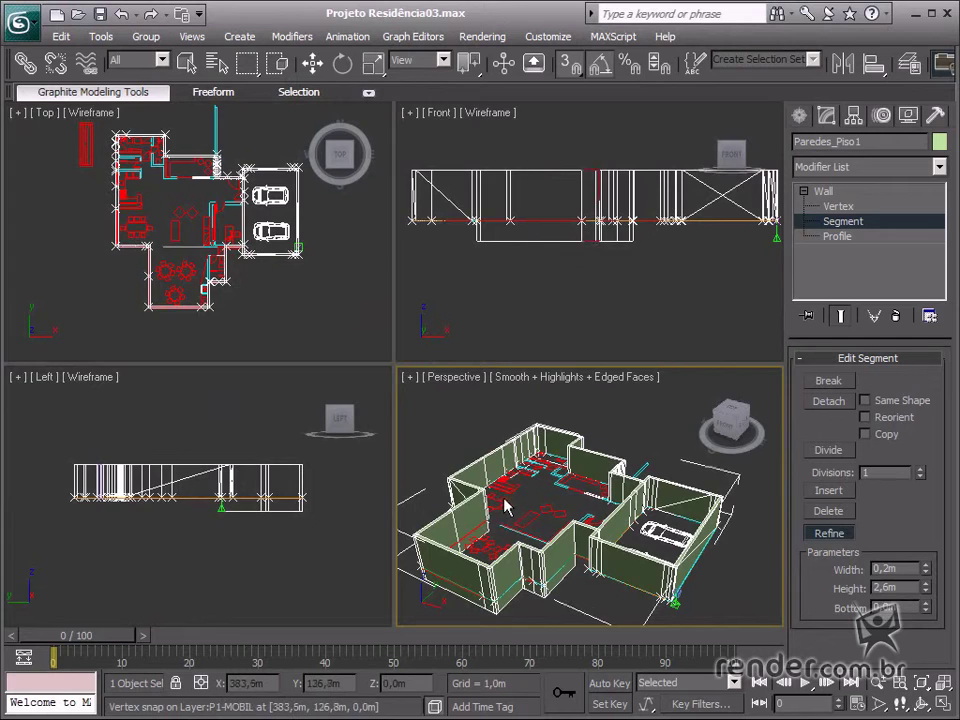
Maximize the Perspective view and close in on the garage and car
key(alt+w)
mouse_move(414, 489)
alt+middle_down()
mouse_move(459, 452)
mouse_move(471, 463)
mouse_move(454, 422)
mouse_move(517, 444)
mouse_move(516, 452)
mouse_move(405, 463)
mouse_move(368, 457)
mouse_move(476, 450)
alt+middle_up()
scroll(472, 466, up, 3)
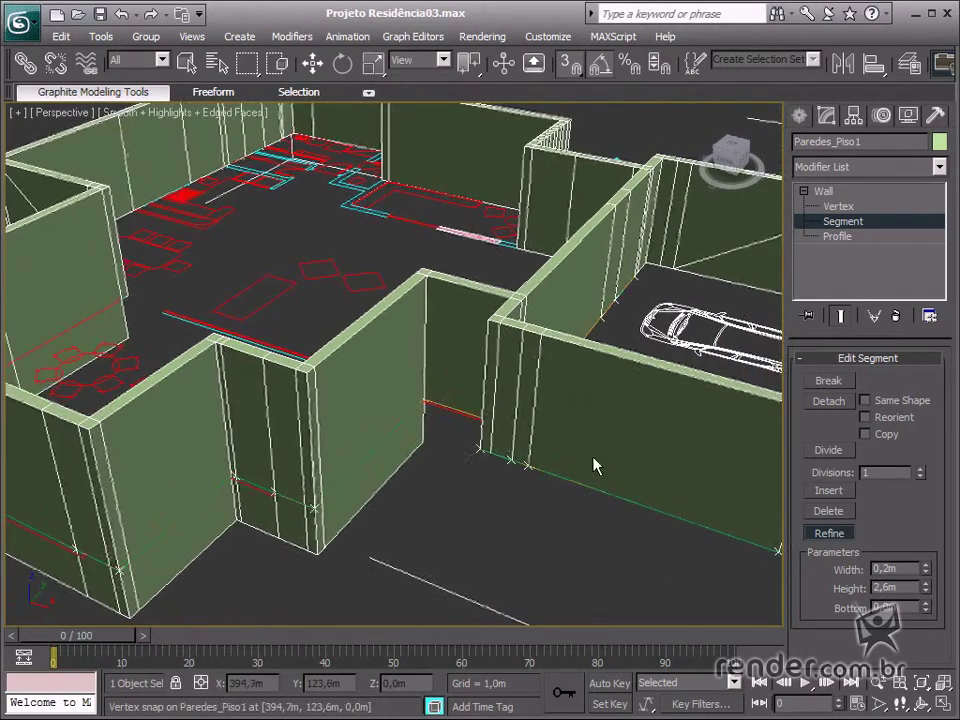
mouse_move(594, 465)
middle_down()
mouse_move(510, 441)
mouse_move(461, 441)
mouse_move(535, 418)
middle_up()
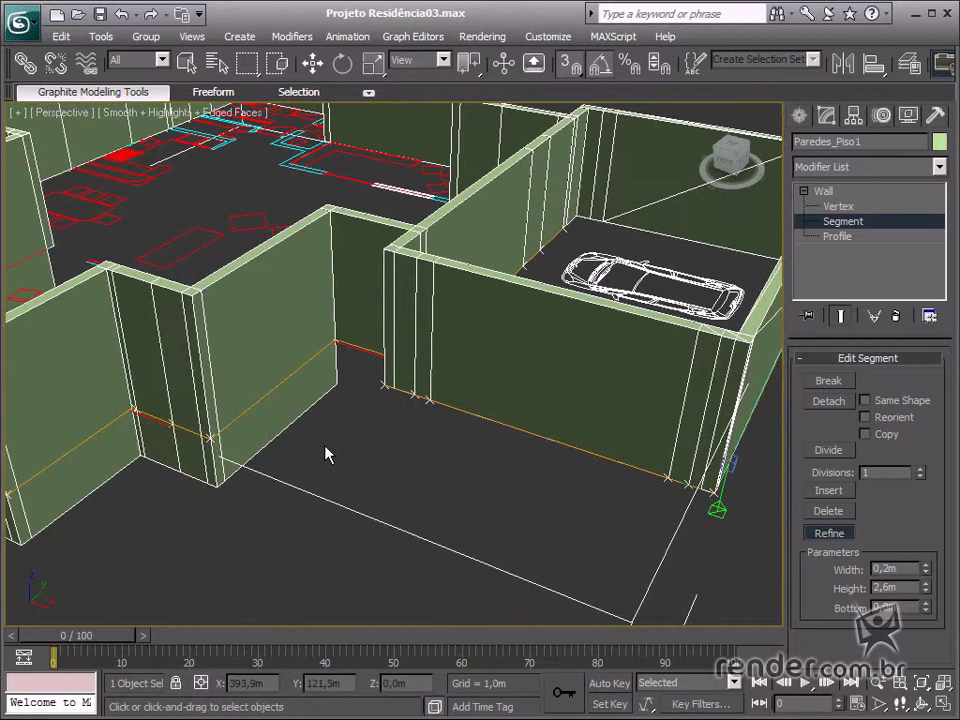
Switch the Create panel's Geometry category to Doors, showing Pivot, Sliding and BiFold
click(800, 116)
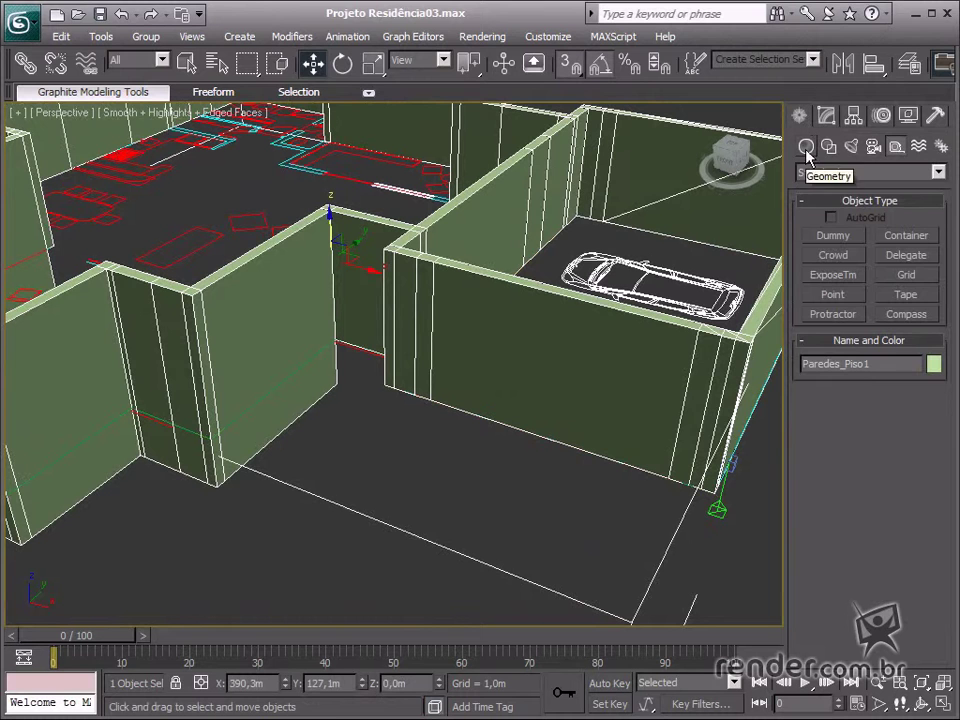
click(806, 148)
click(827, 173)
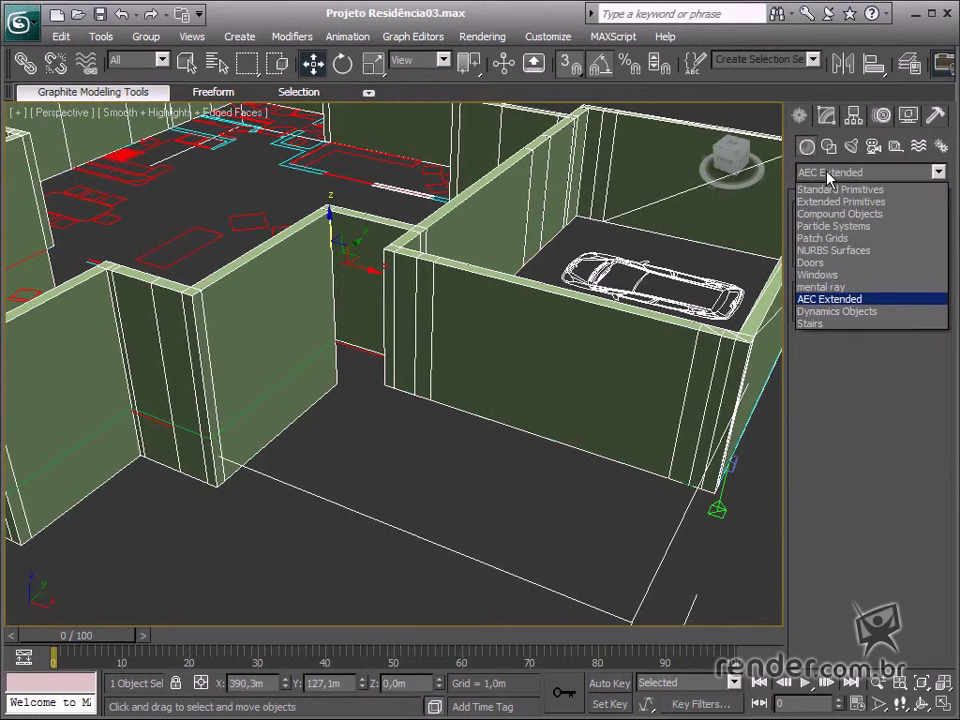
click(822, 262)
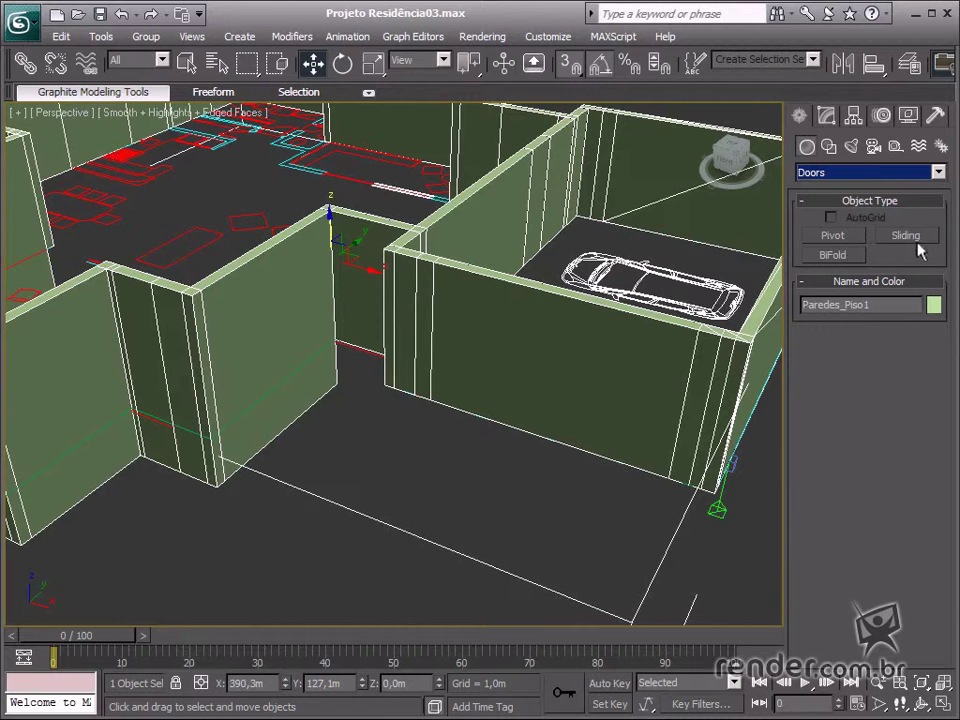
Arm the Pivot door tool and save the project file
click(845, 237)
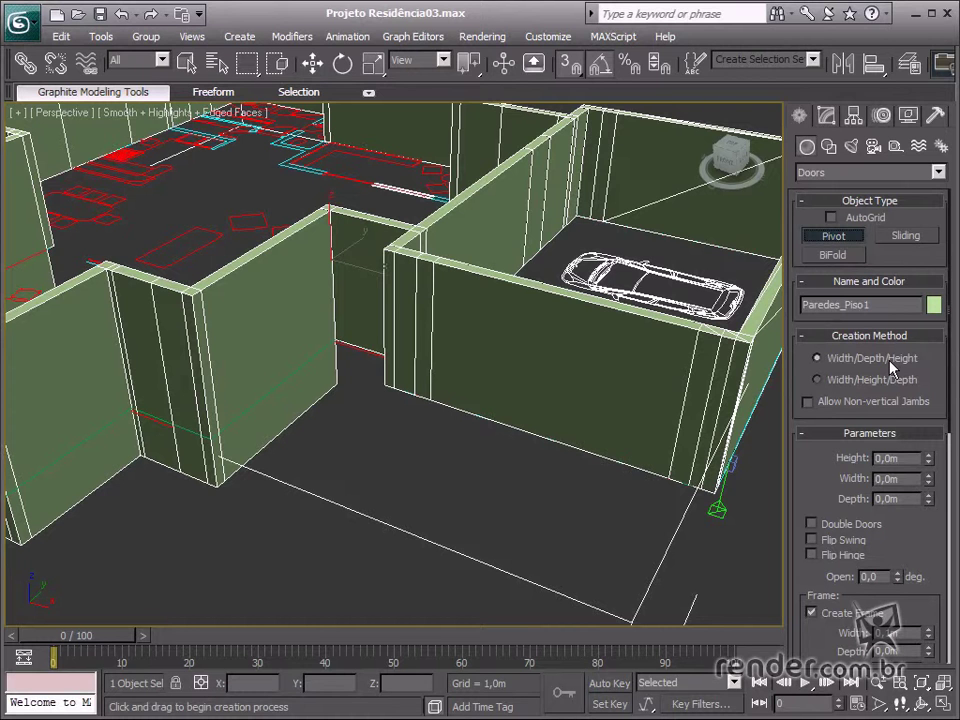
key(ctrl+s)
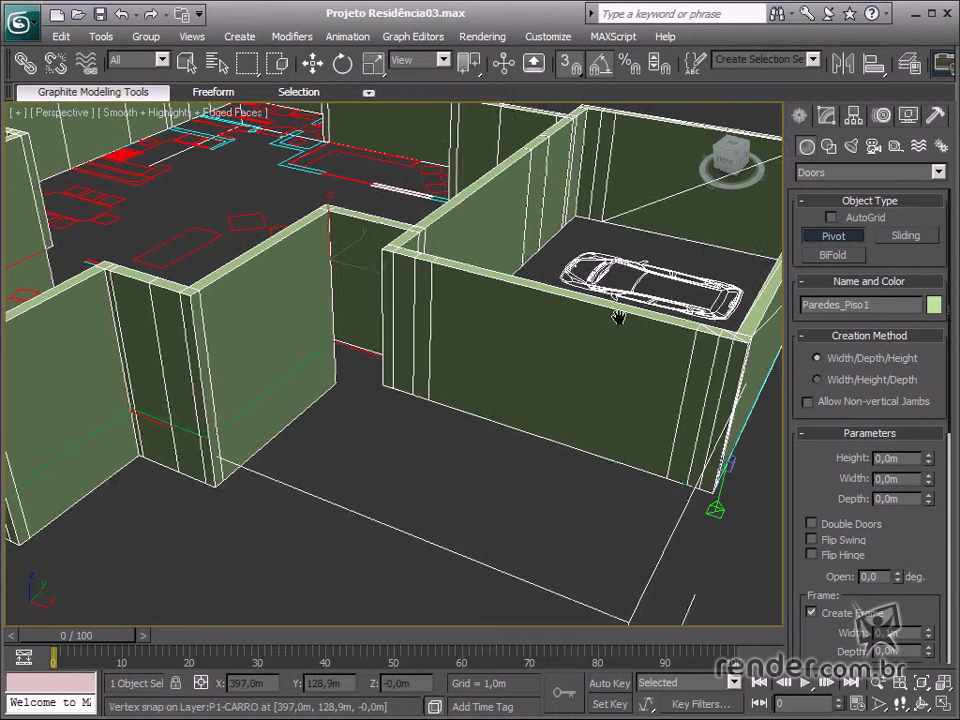
mouse_move(618, 318)
middle_down()
mouse_move(576, 380)
mouse_move(403, 394)
mouse_move(356, 388)
mouse_move(322, 323)
middle_up()
Frame the wall opening beside the garage and switch the scene to wireframe
scroll(401, 332, down, 2)
scroll(405, 405, down, 3)
scroll(411, 400, down, 2)
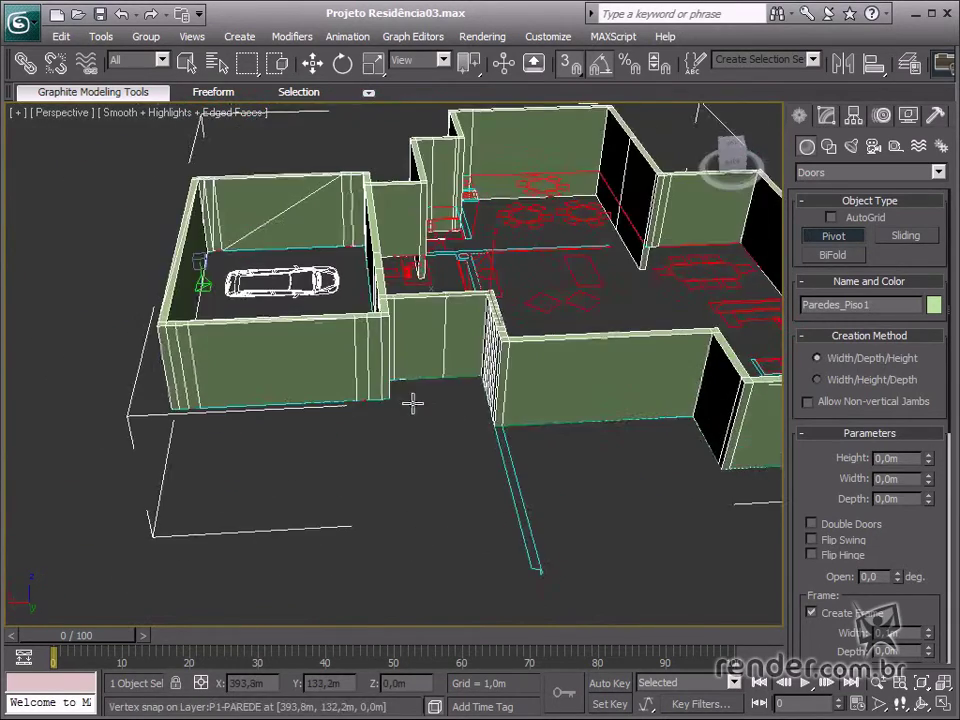
scroll(420, 385, up, 3)
scroll(435, 395, up, 2)
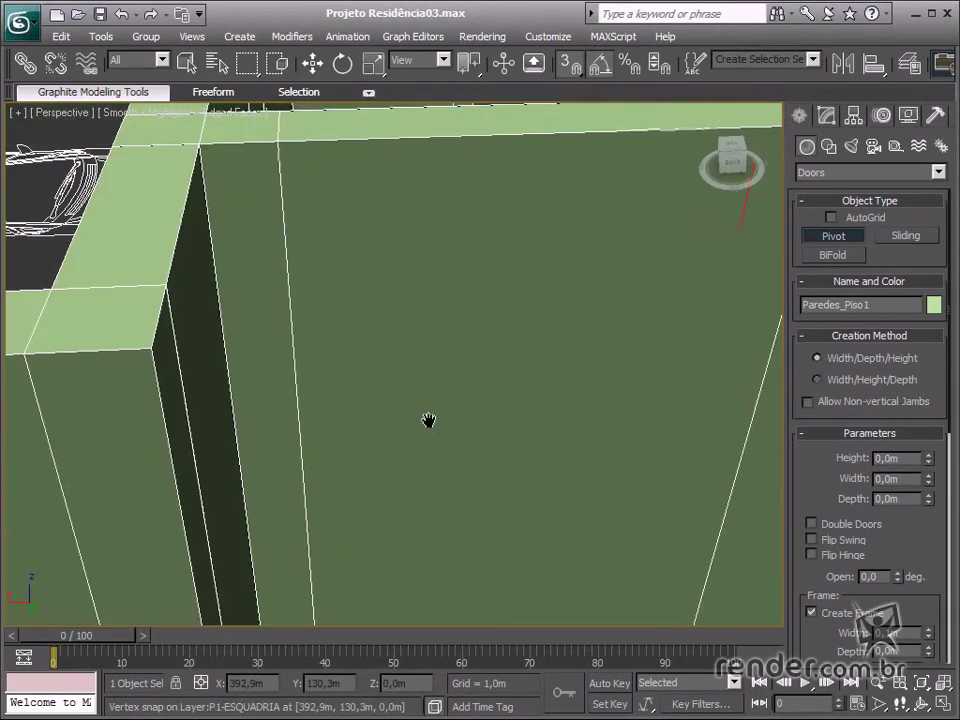
scroll(432, 415, up, 3)
scroll(428, 421, down, 2)
middle_drag(428, 421, 423, 394)
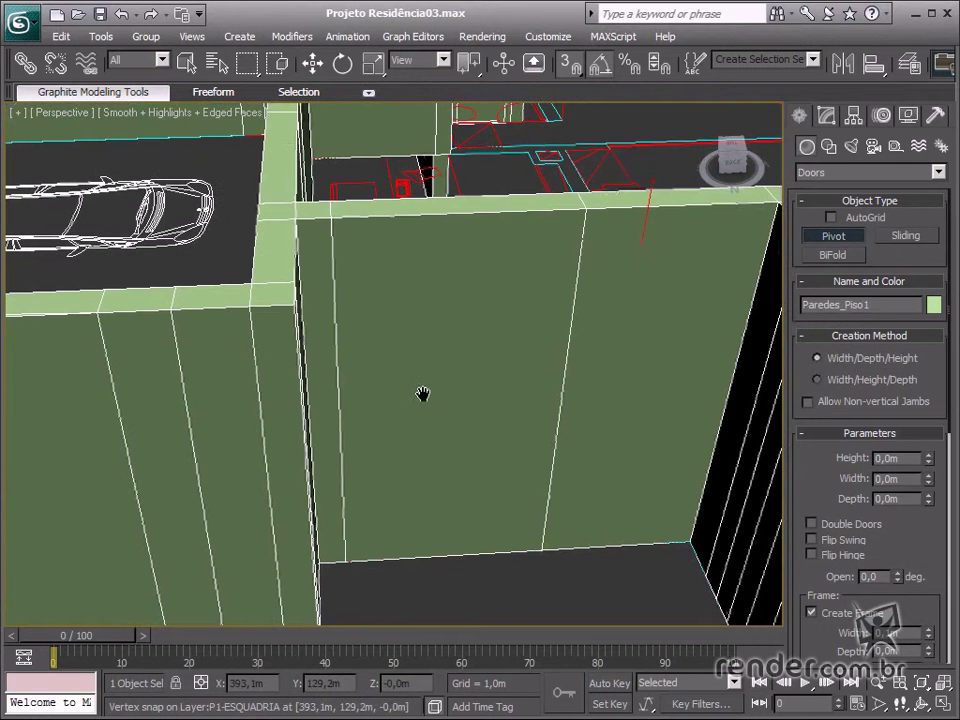
key(F3)
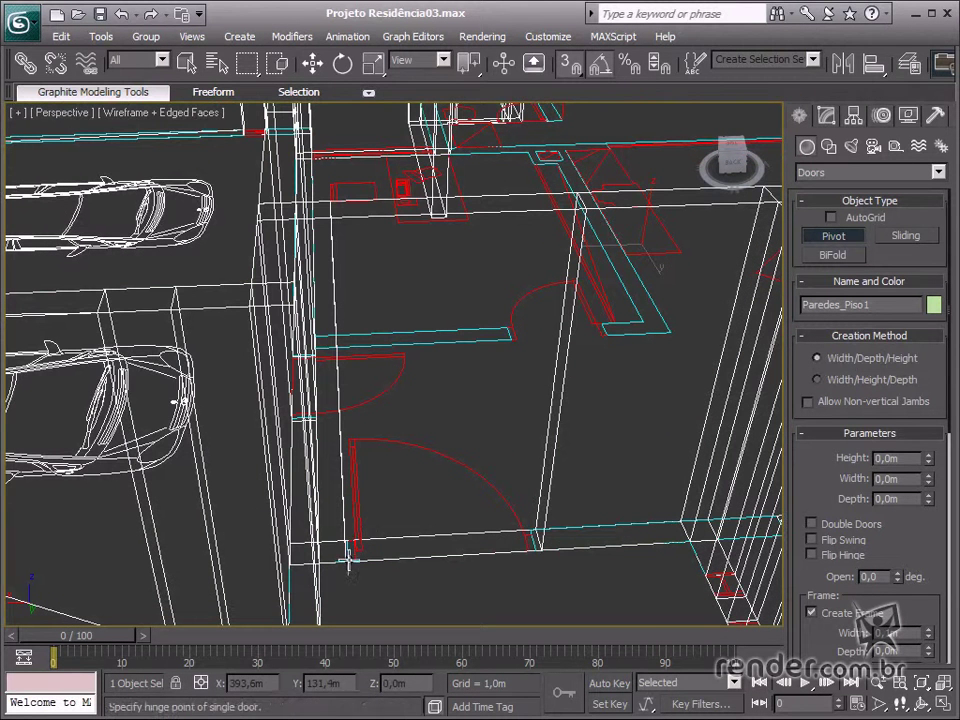
Place PivotDoor01 (1,4m wide, 2,6m high, 0,2m deep) in the opening, then return to shaded view
click(351, 561)
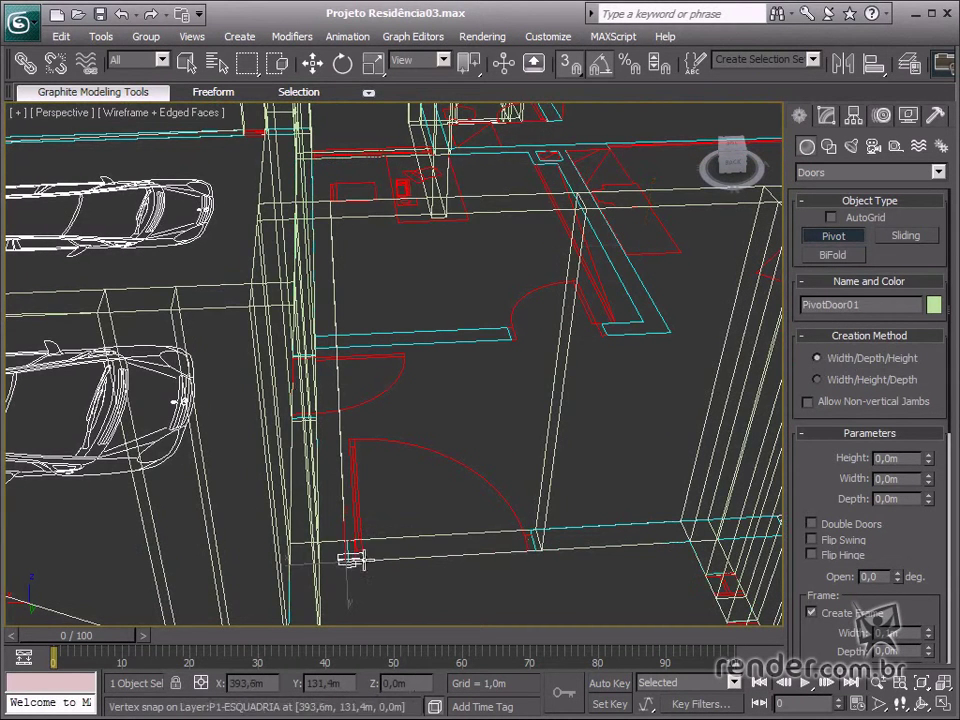
drag(352, 561, 545, 548)
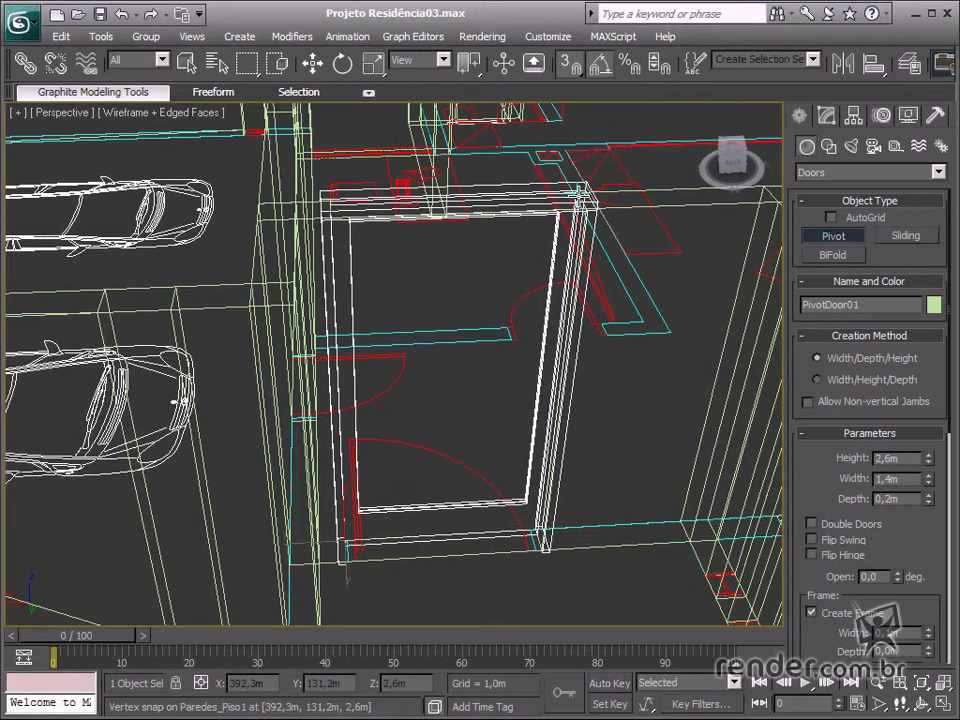
click(600, 205)
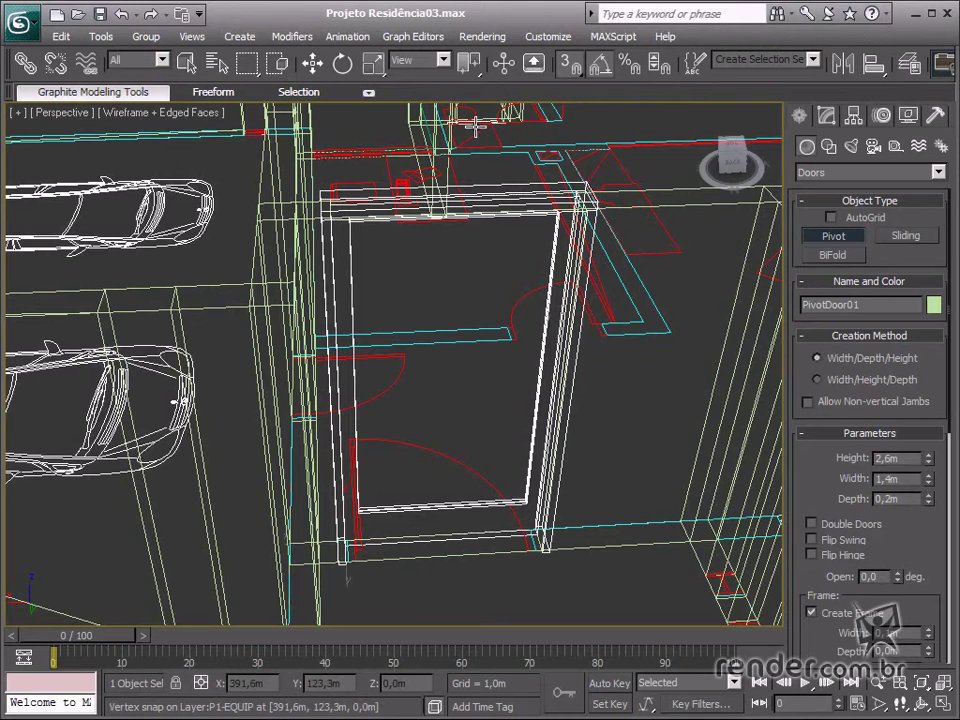
key(F3)
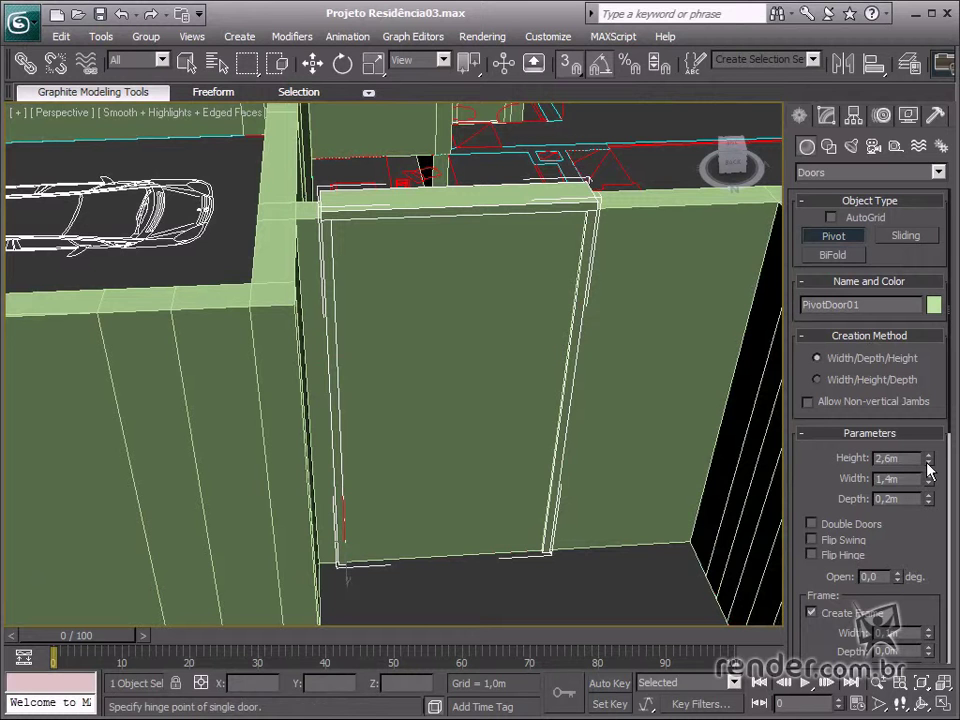
Set the Pivot door's height to 2,2m and width to 1,3m
drag(913, 458, 849, 459)
text(2)
key(Return)
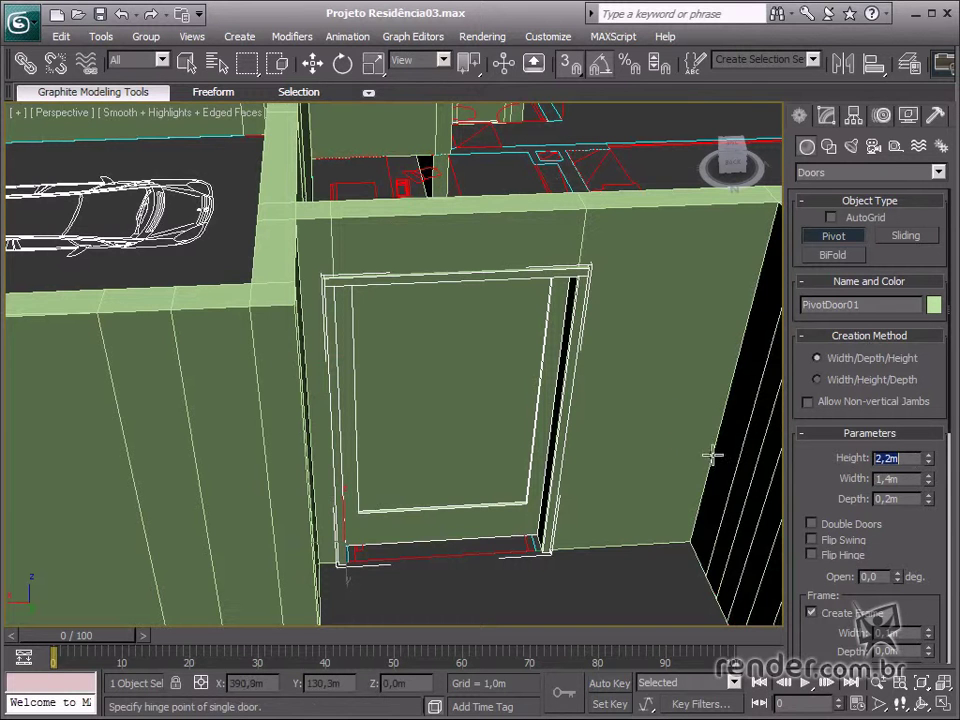
click(927, 484)
click(927, 484)
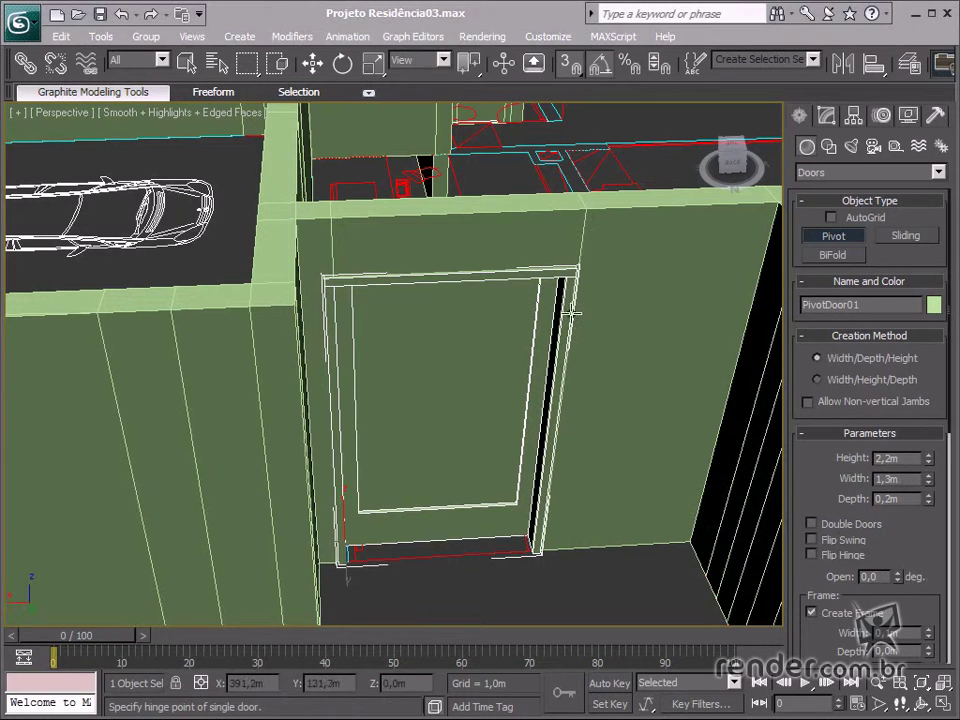
Finish door creation and move the door to snap against the wall jamb
click(313, 63)
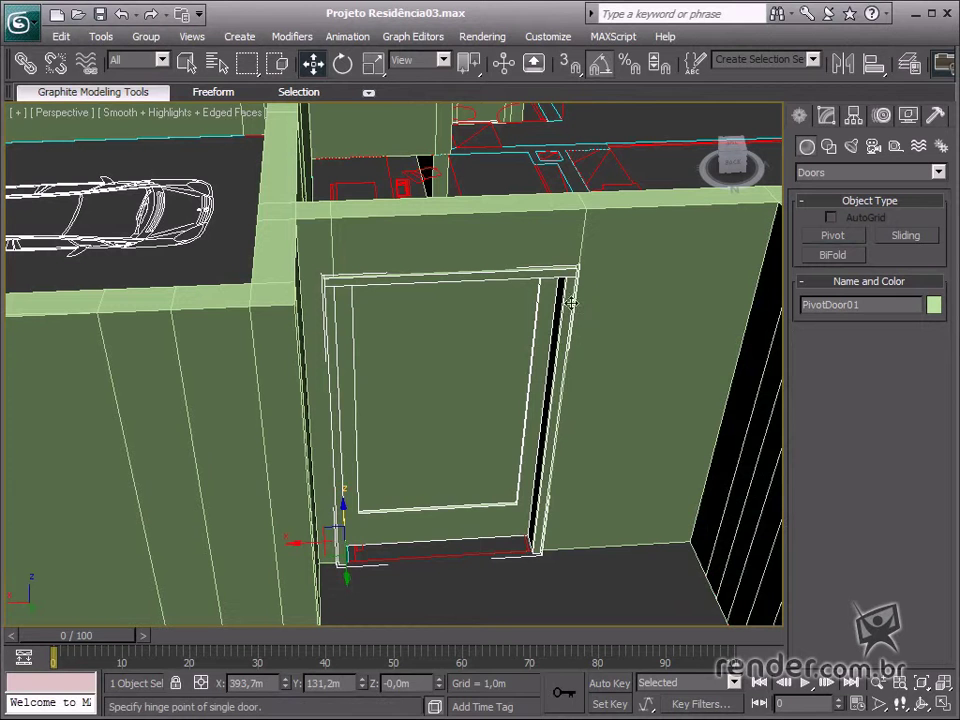
right_click(390, 530)
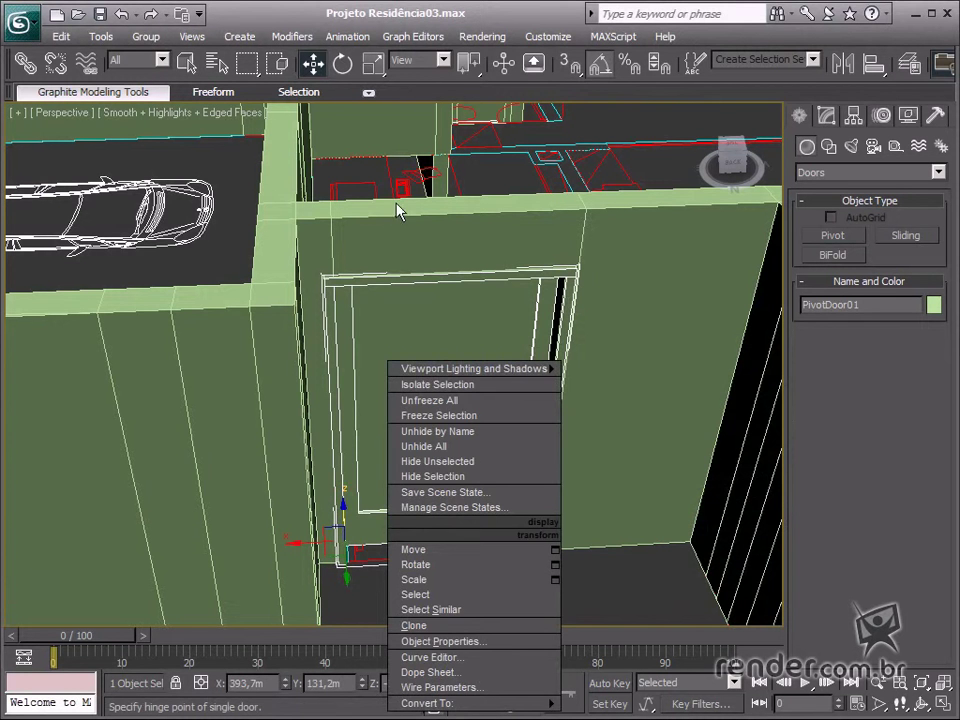
click(447, 12)
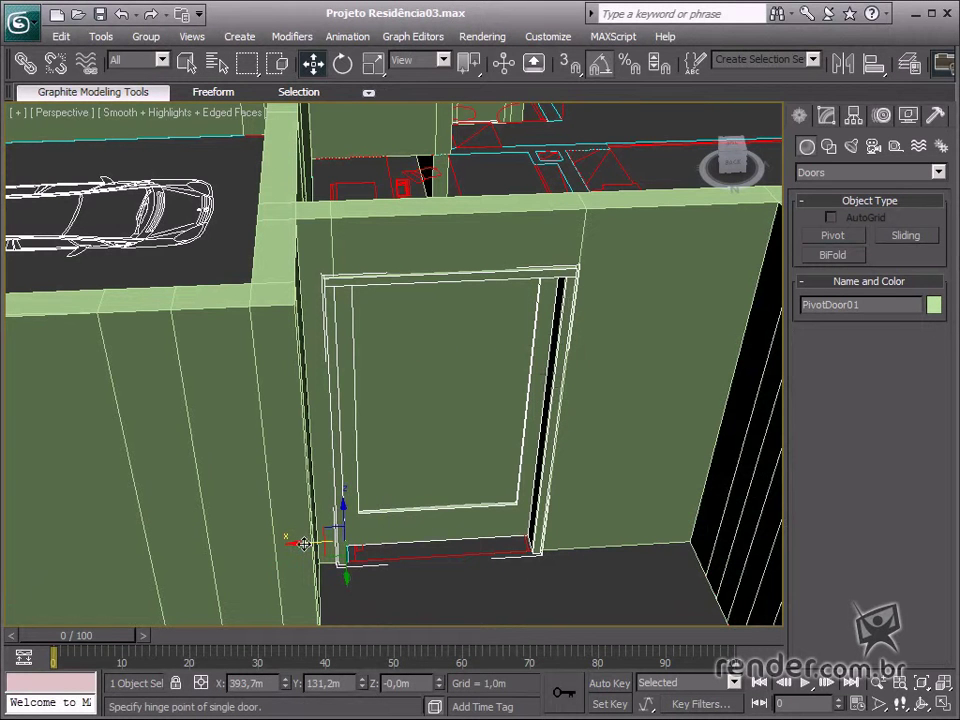
drag(303, 543, 313, 543)
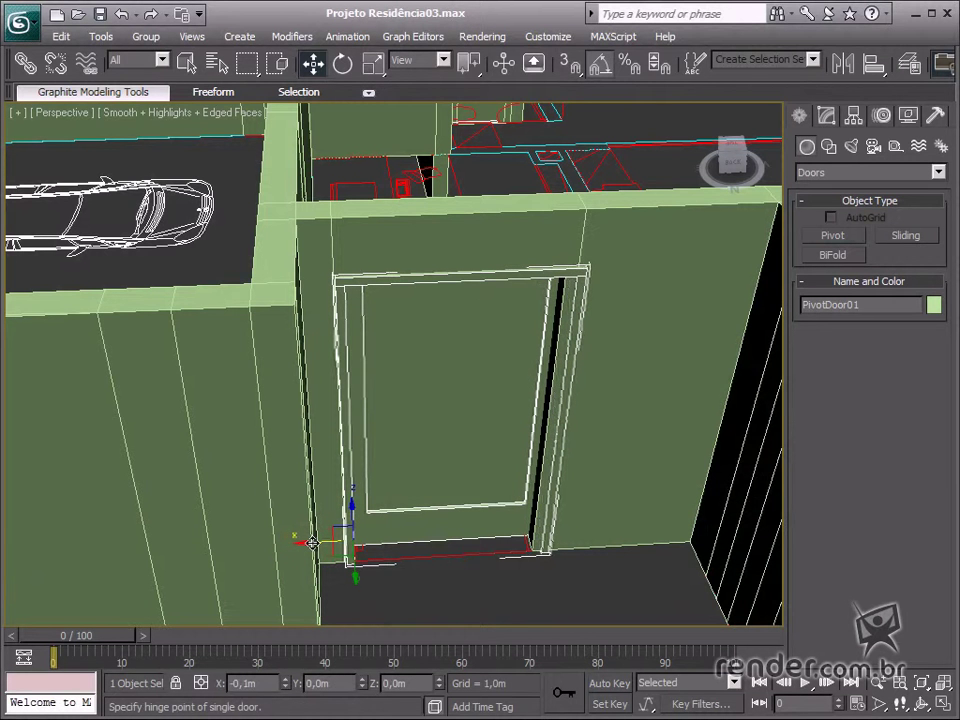
Narrow PivotDoor01 to 1,2m wide and adjust how far its leaf swings open
click(826, 115)
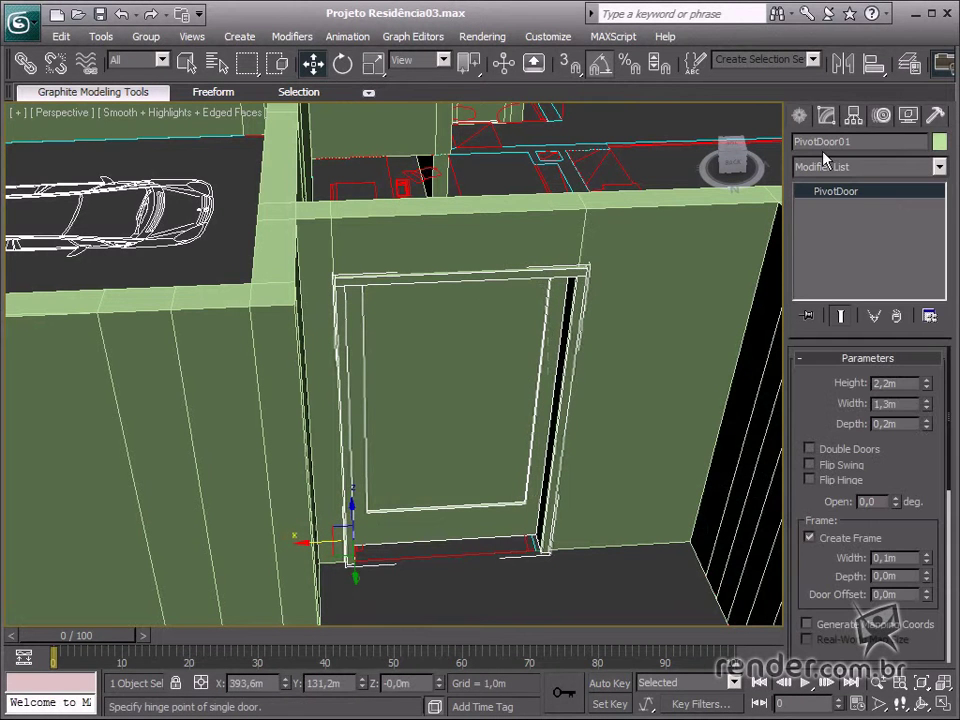
drag(924, 407, 930, 407)
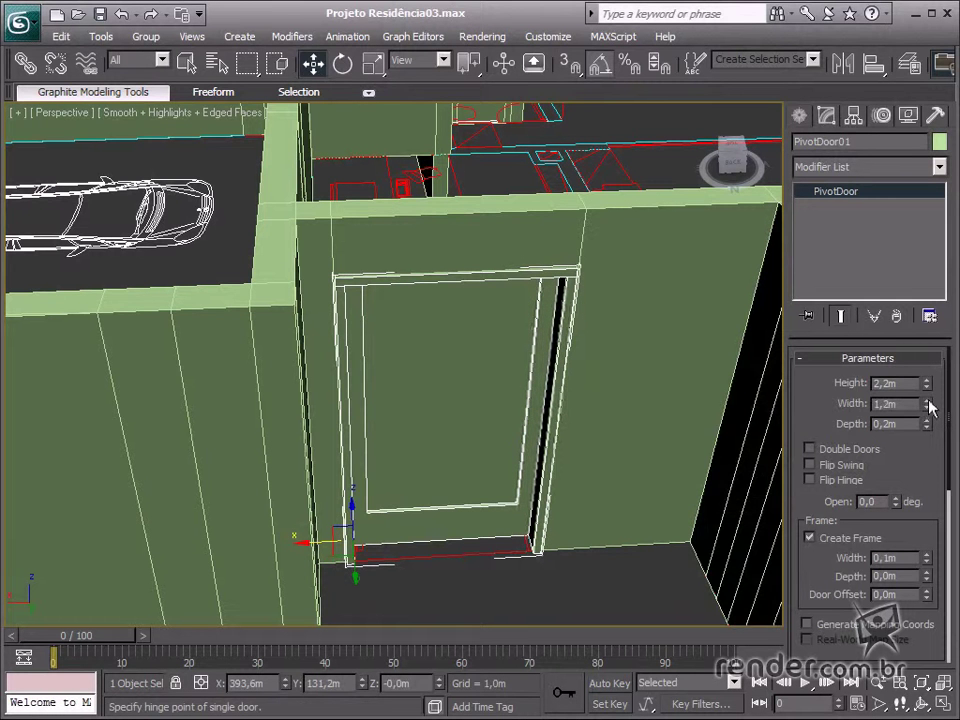
mouse_move(897, 505)
mouse_down()
mouse_move(899, 377)
mouse_move(899, 405)
mouse_up()
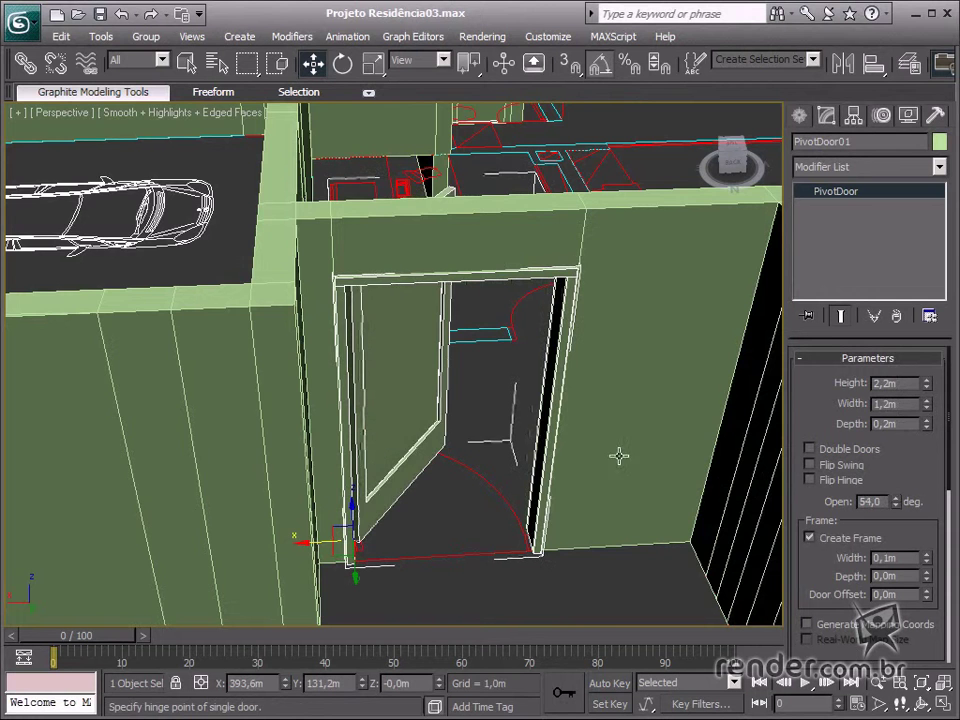
mouse_move(617, 454)
alt+middle_down()
mouse_move(602, 463)
mouse_move(596, 520)
alt+middle_up()
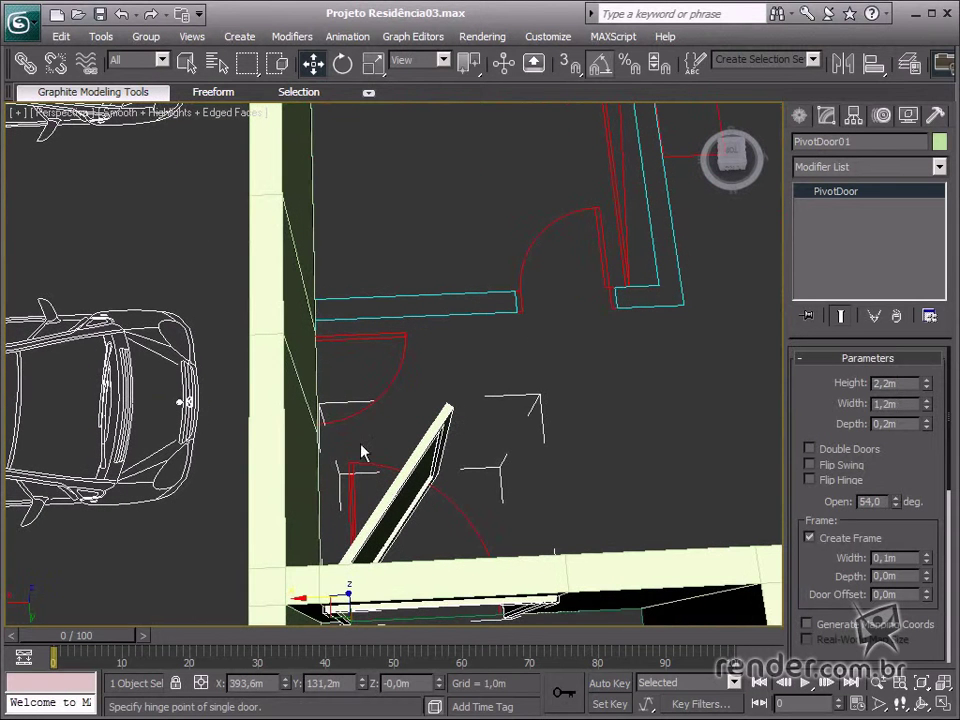
mouse_move(896, 505)
mouse_down()
mouse_move(896, 451)
mouse_move(891, 542)
mouse_move(885, 492)
mouse_up()
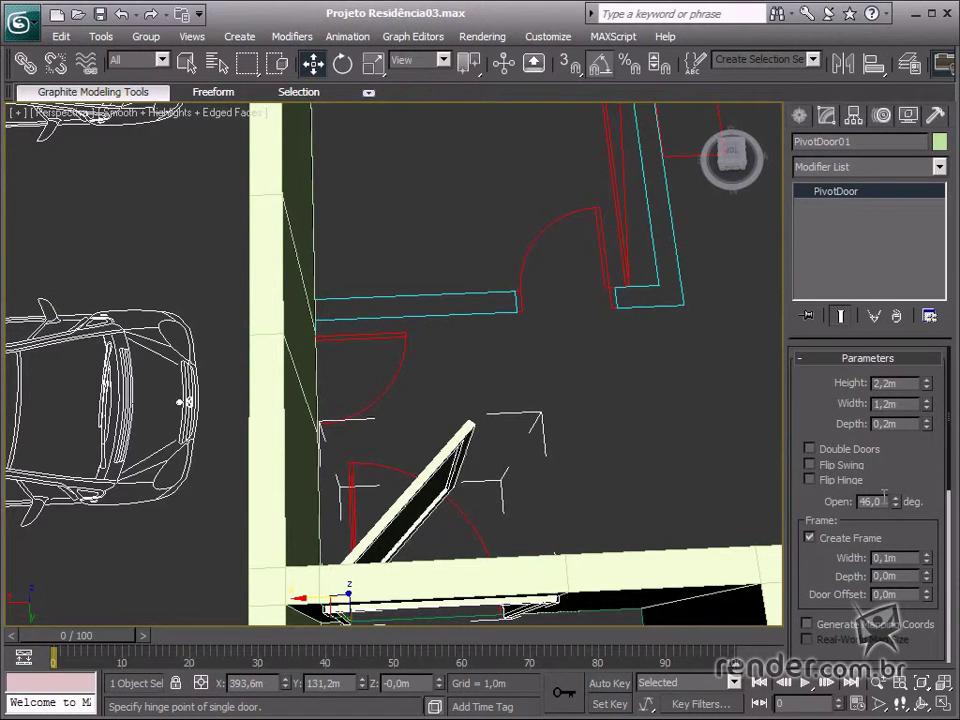
Reverse the door's swing direction and open it further, viewed from eye level
click(848, 466)
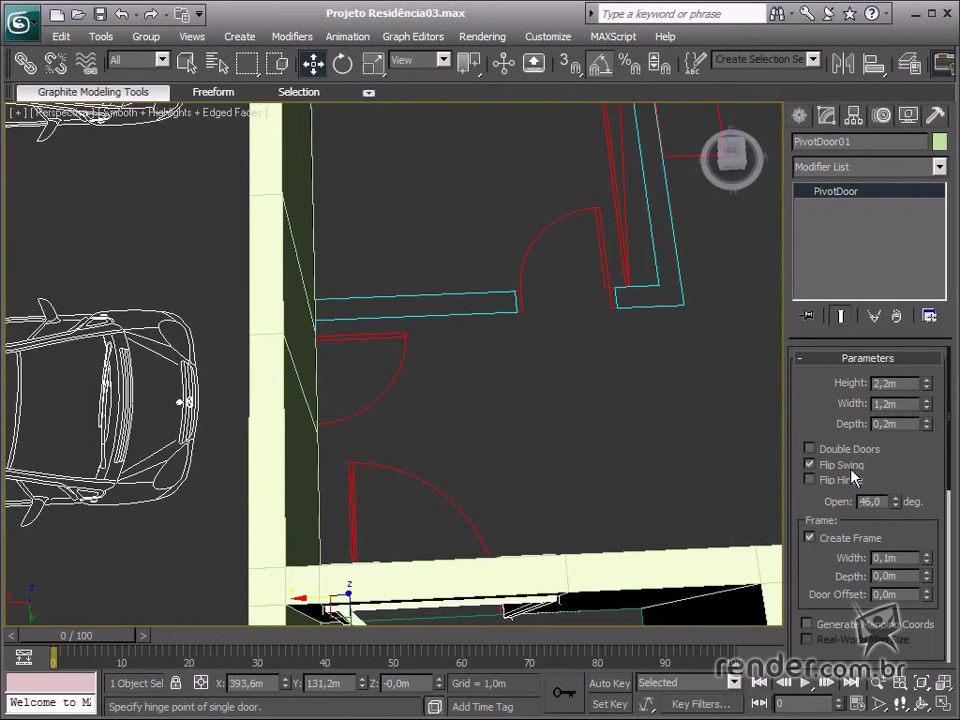
middle_drag(568, 519, 611, 396)
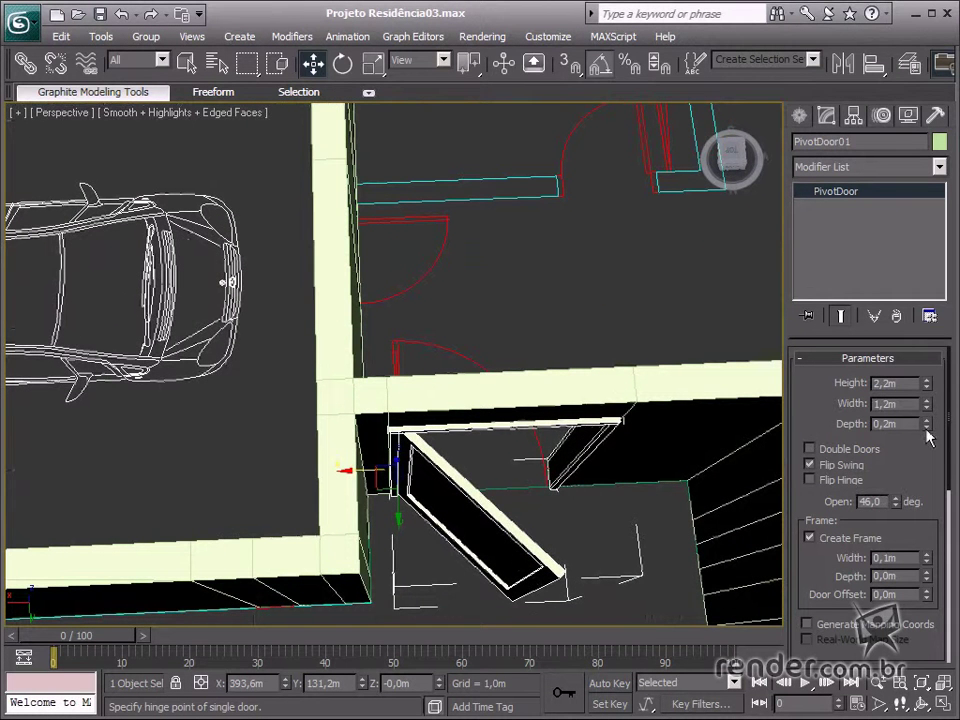
click(822, 467)
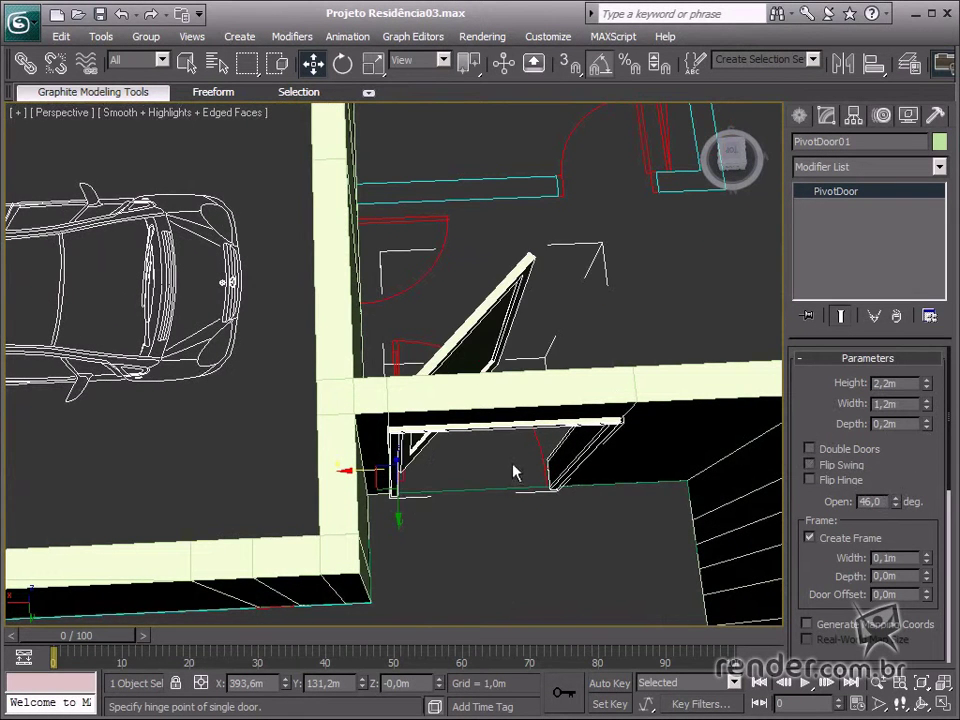
middle_drag(514, 467, 536, 461)
mouse_move(618, 454)
alt+middle_down()
mouse_move(604, 396)
mouse_move(585, 375)
alt+middle_up()
drag(903, 508, 914, 423)
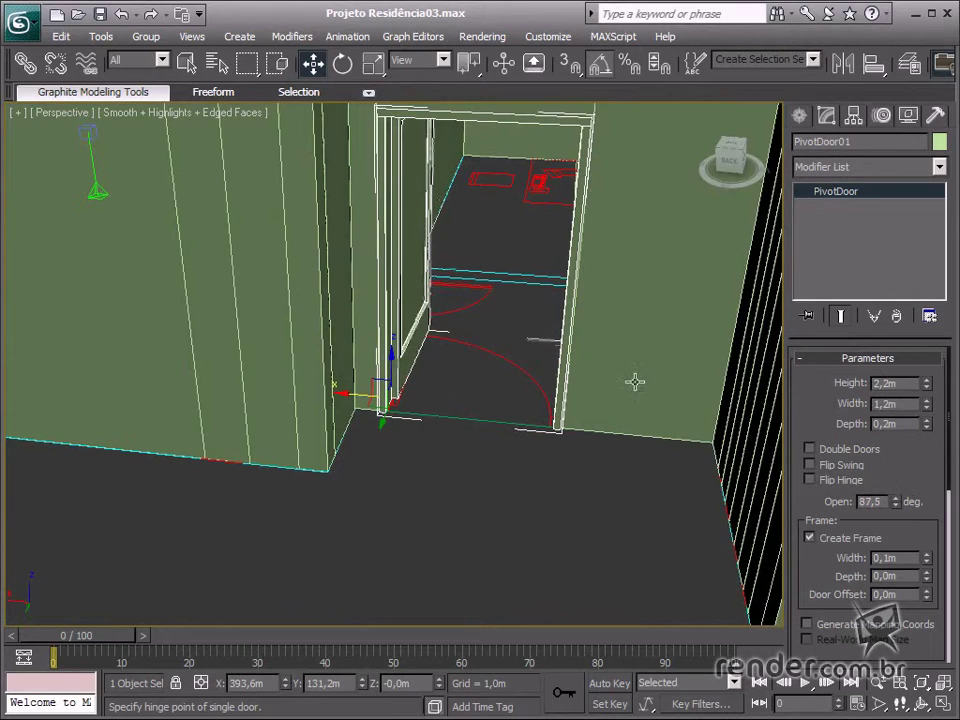
Zoom out, orbit and pan the Perspective view to the garage with its two cars
scroll(583, 381, down, 2)
scroll(580, 379, down, 3)
mouse_move(575, 373)
alt+middle_down()
mouse_move(495, 392)
mouse_move(536, 396)
alt+middle_up()
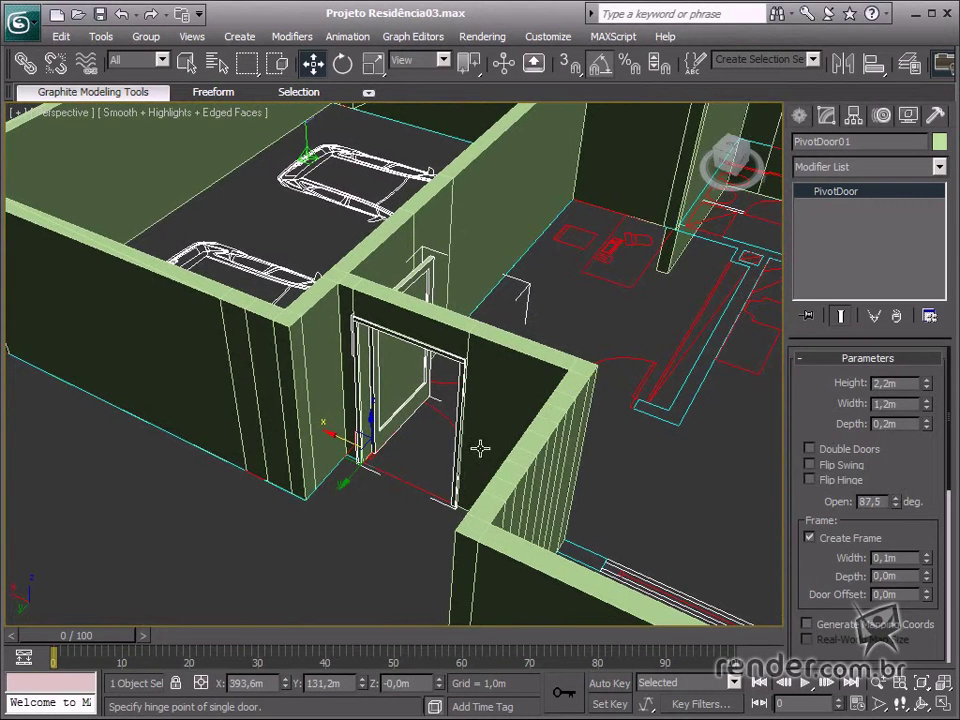
middle_drag(493, 381, 515, 405)
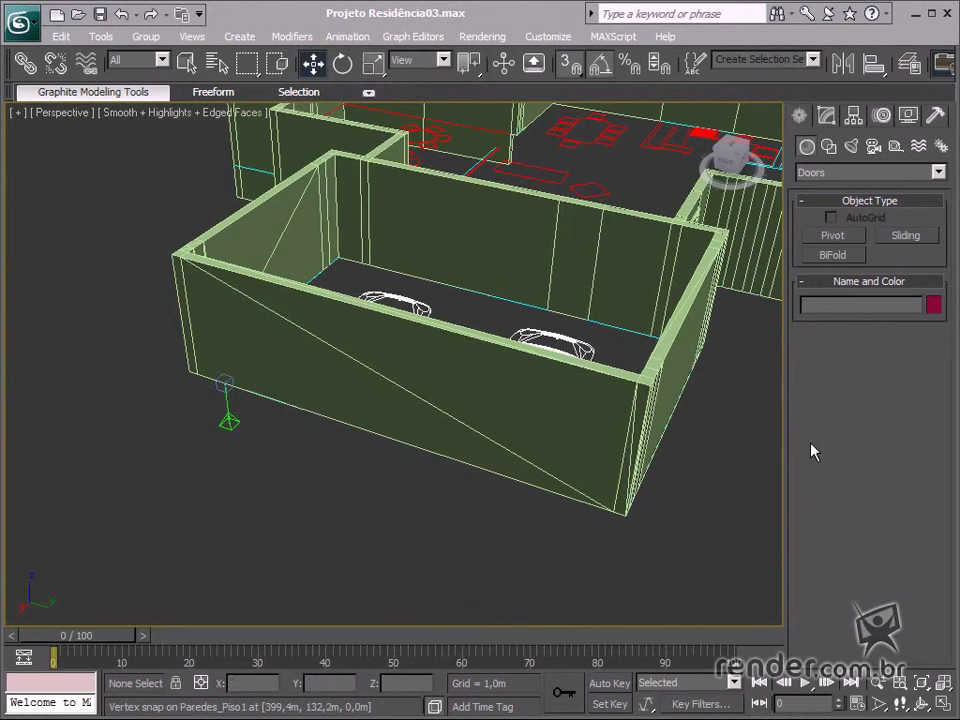
Draw a BiFold door along the garage front starting from the wall corner
click(830, 257)
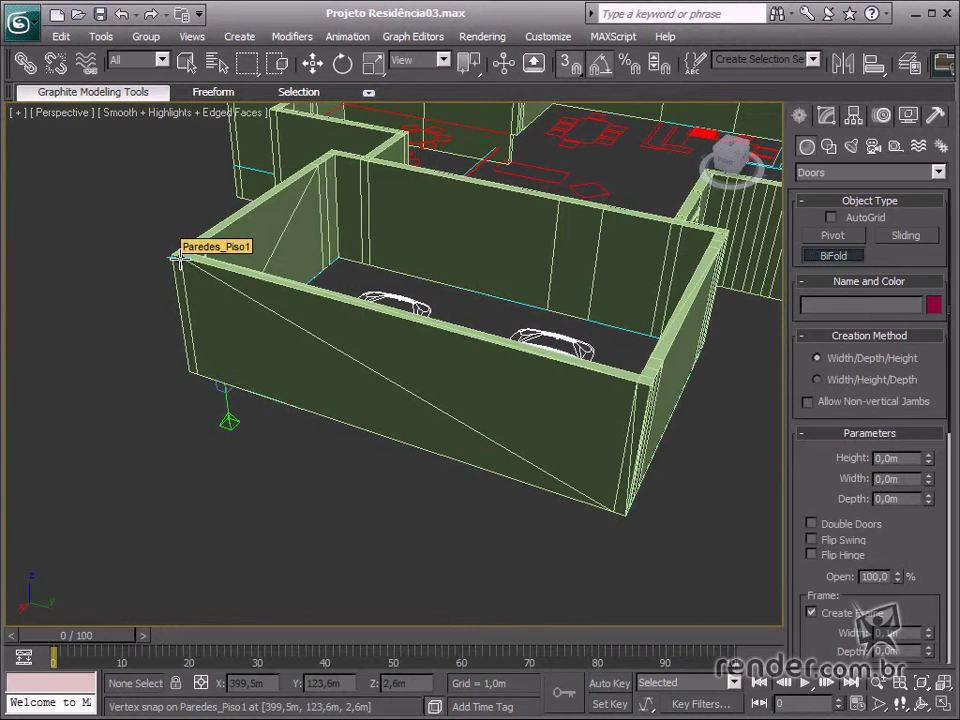
mouse_move(176, 258)
mouse_down()
mouse_move(417, 313)
mouse_move(638, 380)
mouse_up()
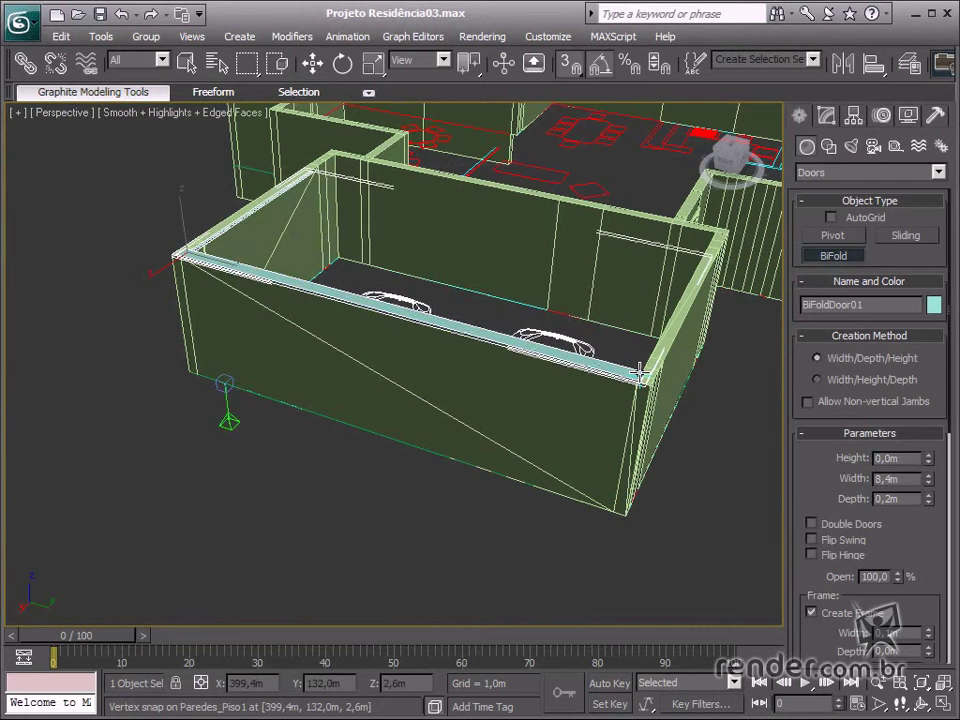
click(638, 373)
click(614, 510)
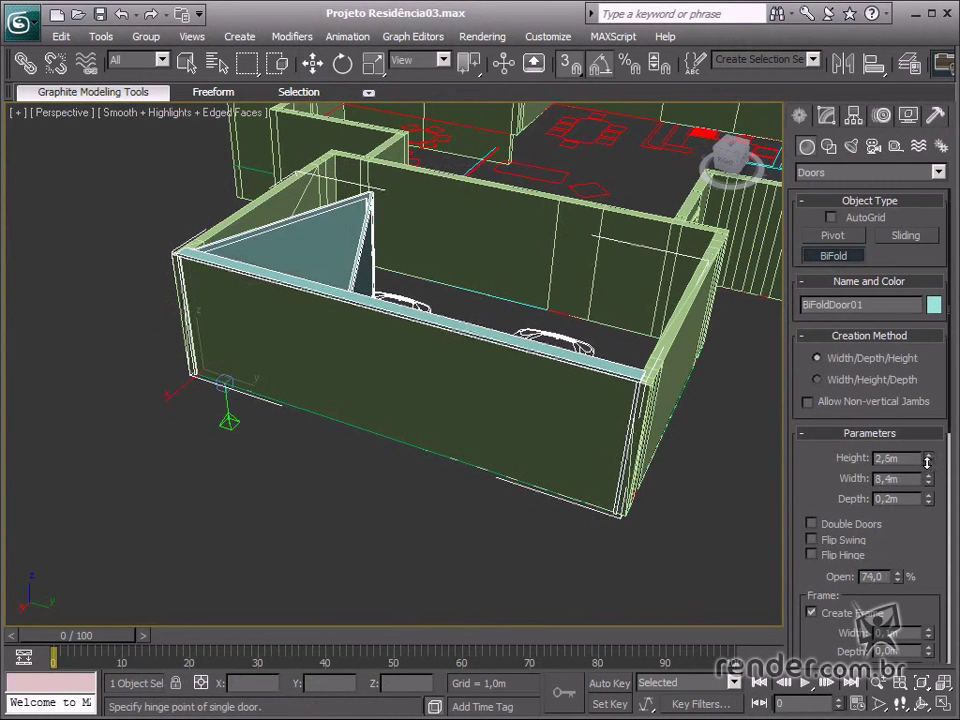
Set the BiFold door height to 2,6m and its opening to 69%
drag(925, 460, 928, 461)
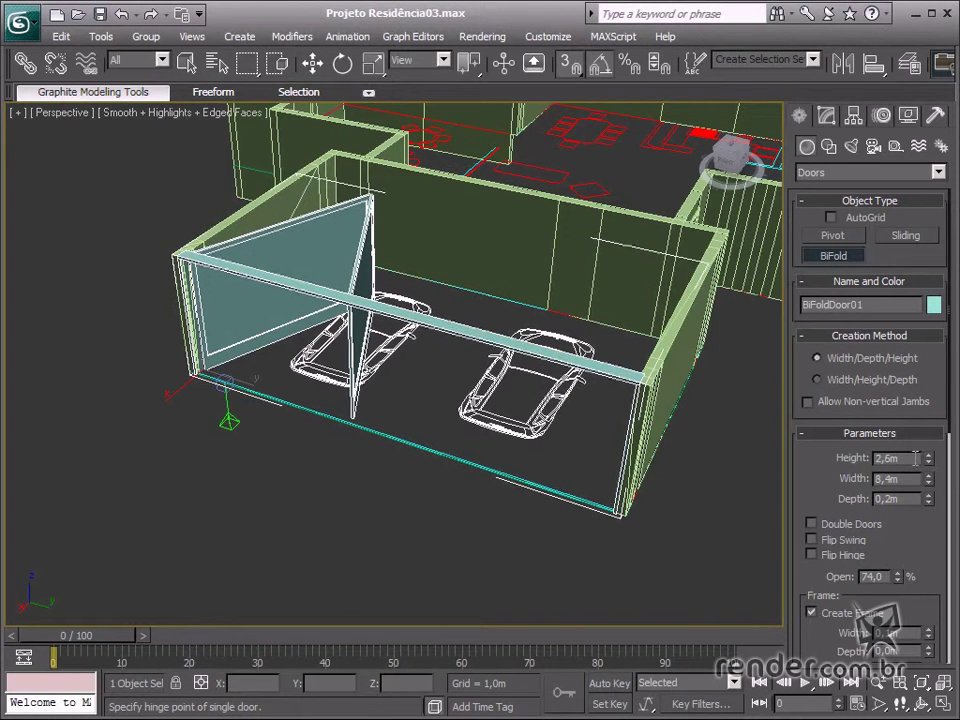
middle_drag(386, 435, 386, 450)
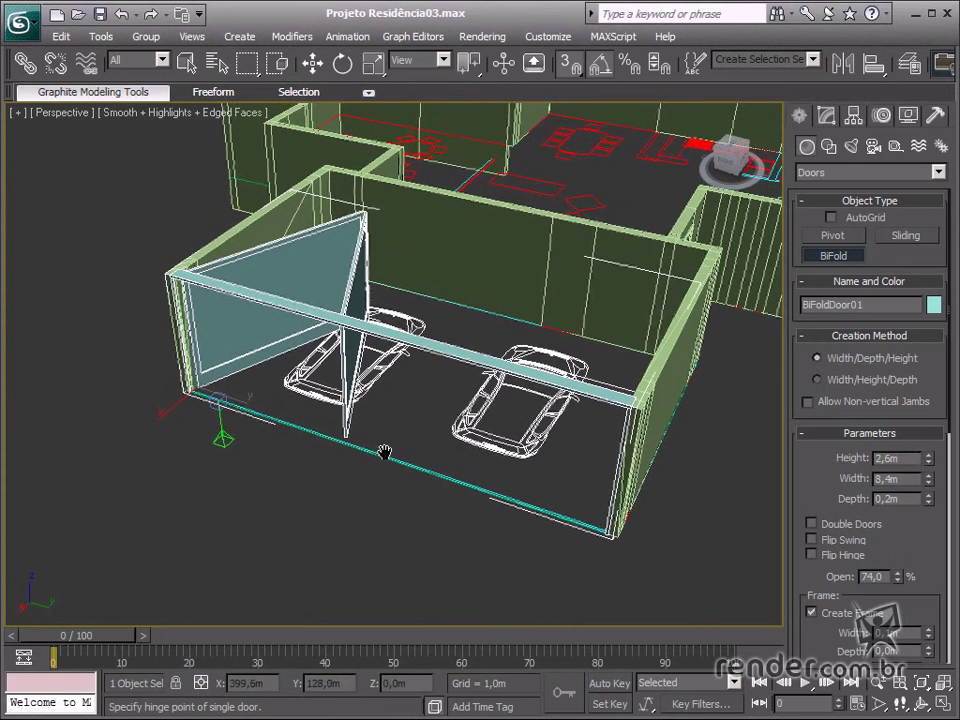
drag(897, 577, 900, 585)
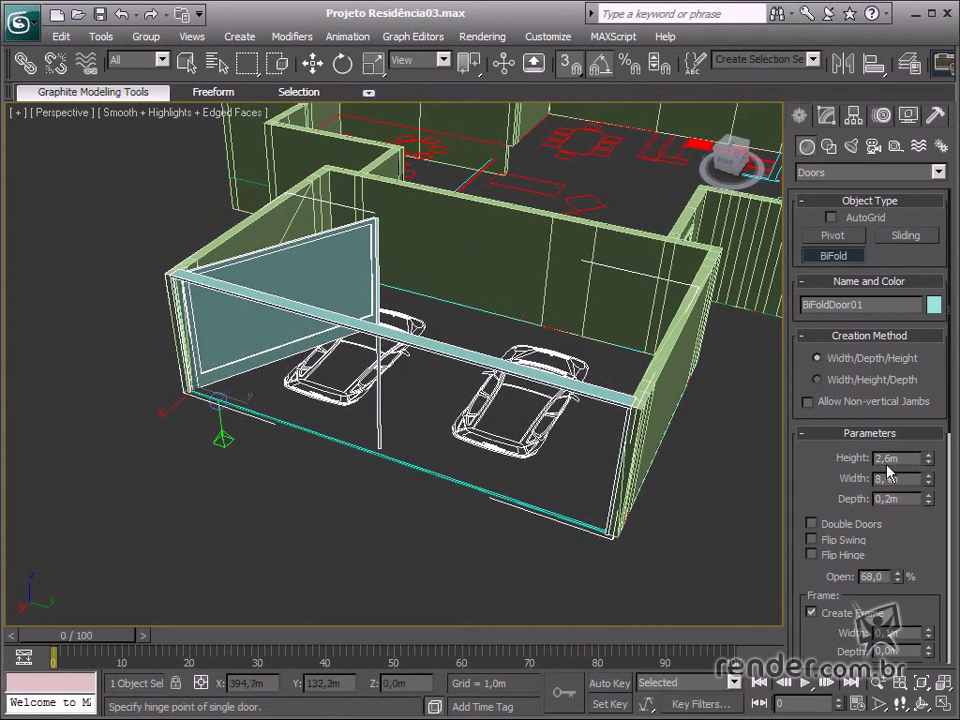
drag(900, 580, 895, 573)
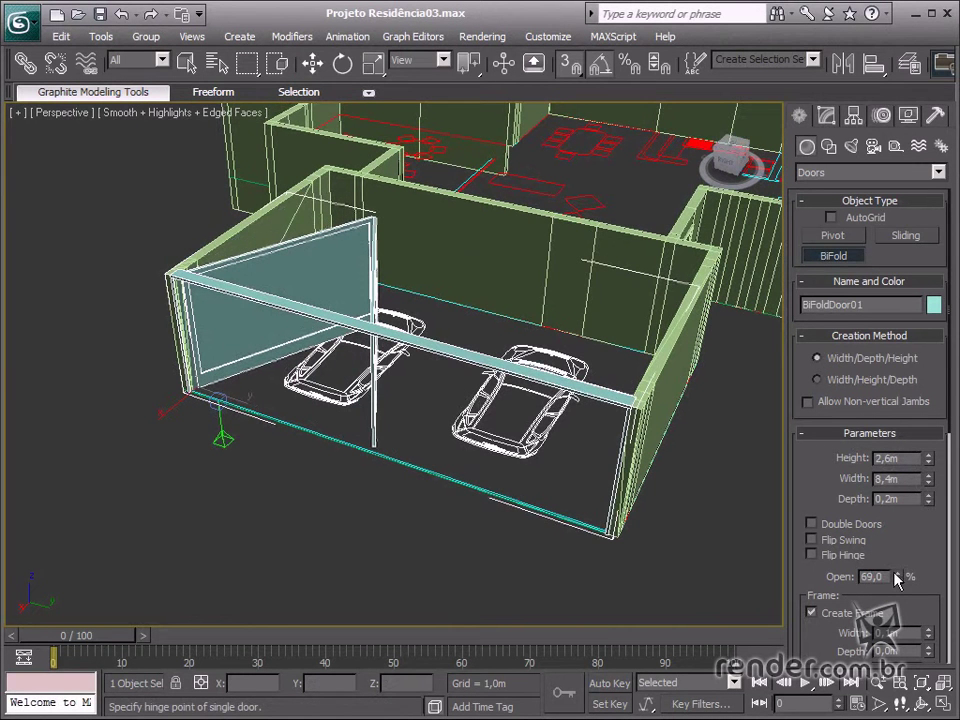
Rotate the BiFold door -90 degrees on X and raise its base to Z 2,6m
click(343, 65)
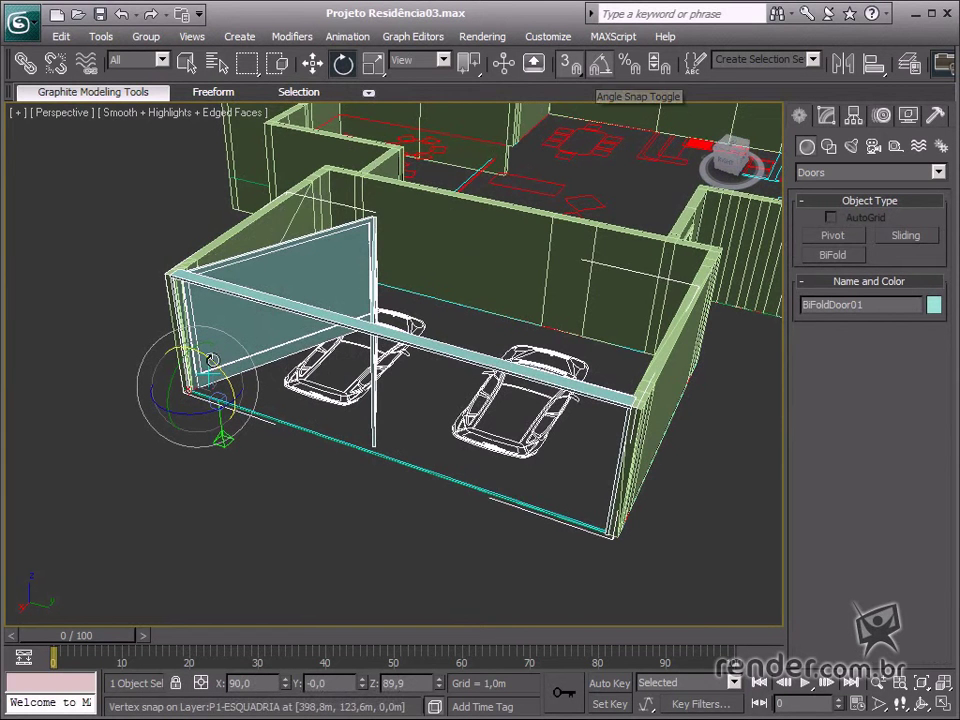
mouse_move(212, 360)
mouse_down()
mouse_move(257, 454)
mouse_move(257, 446)
mouse_up()
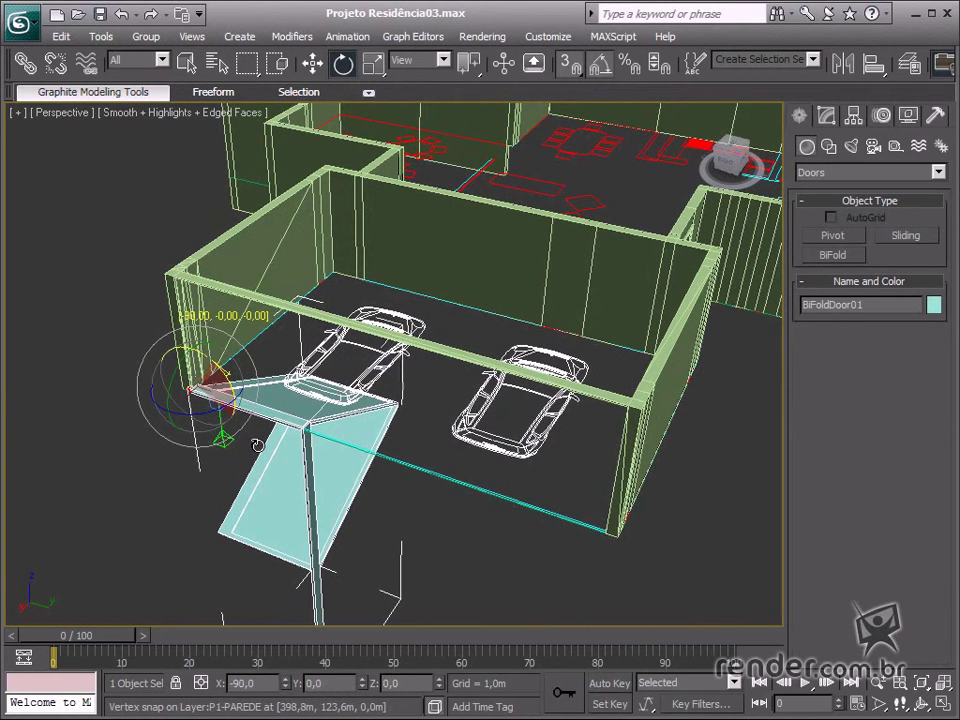
key(w)
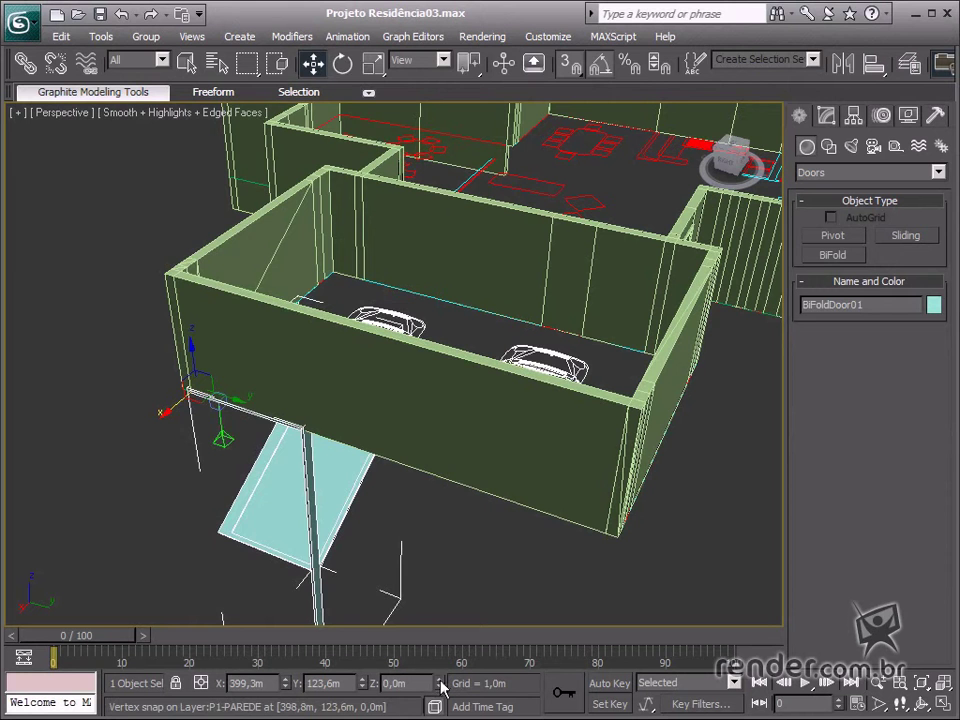
drag(441, 686, 456, 572)
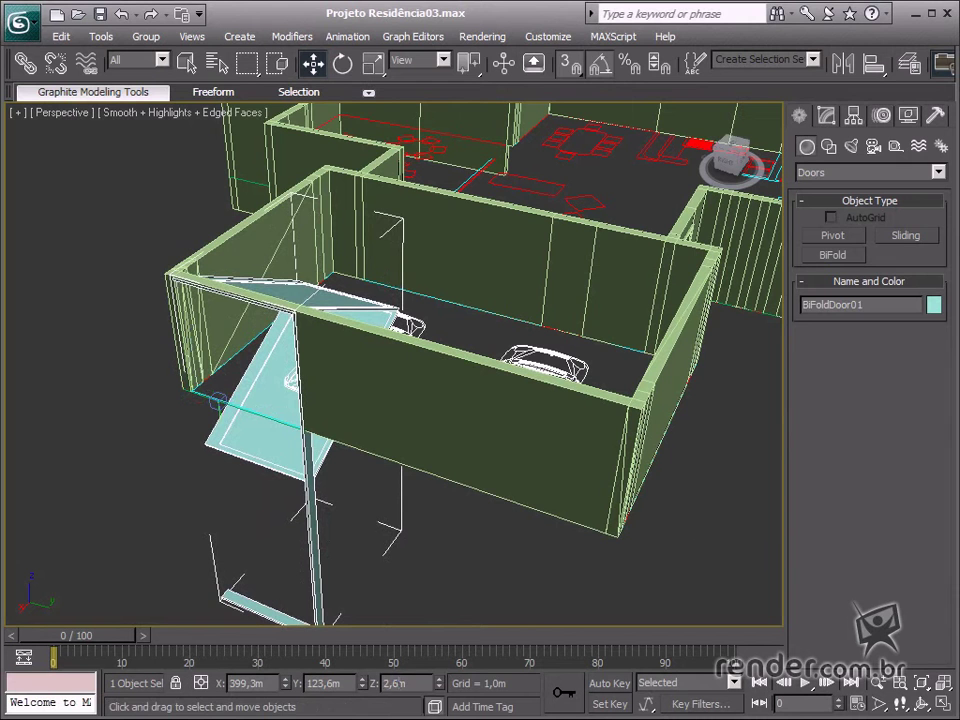
key(Return)
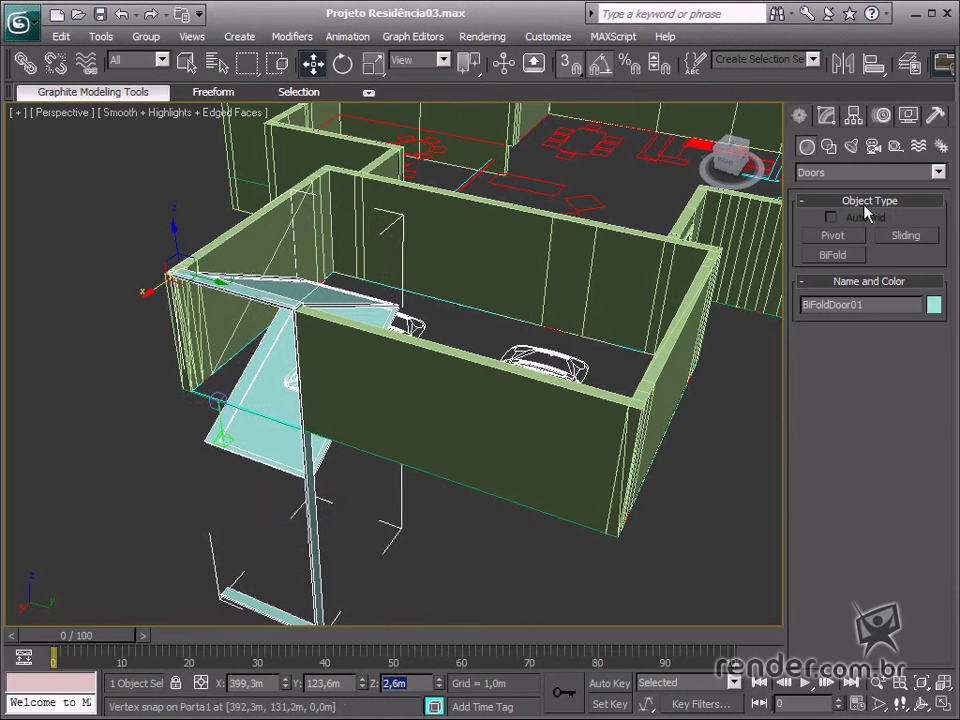
Set the BiFold door height to 8,4m, width to 2,6m, and opening to 70%
click(826, 115)
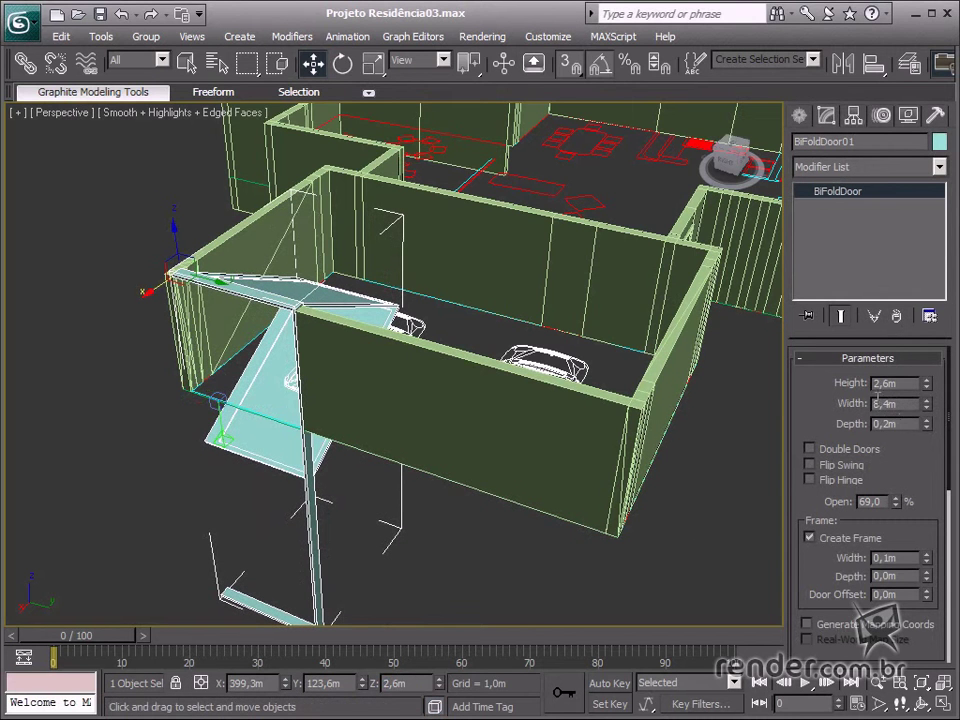
double_click(904, 382)
text(8,4)
key(Return)
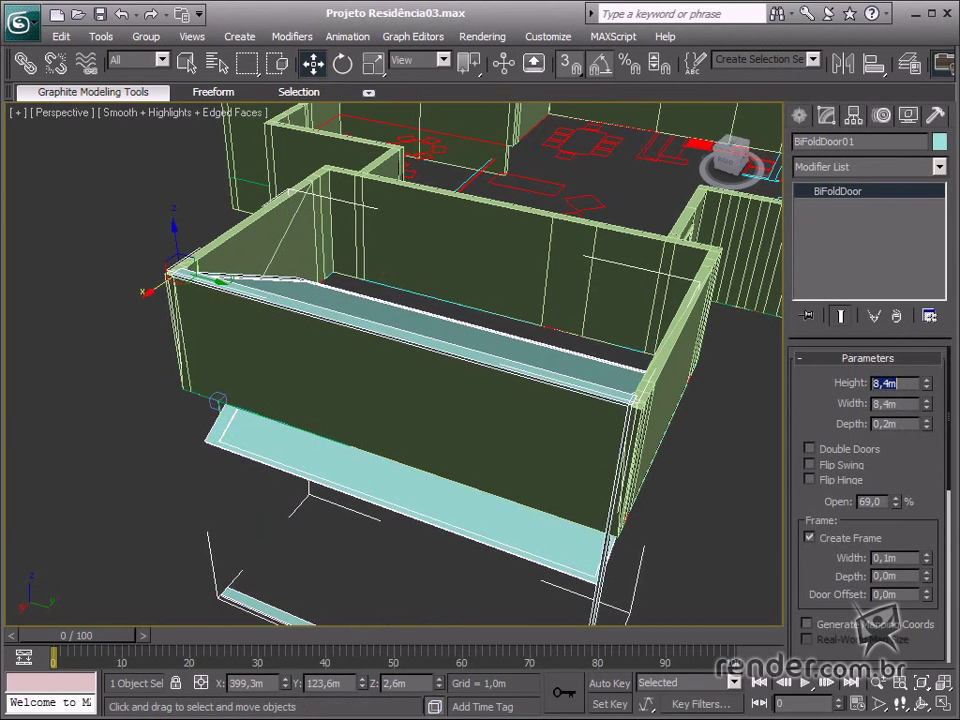
key(Tab)
key(Return)
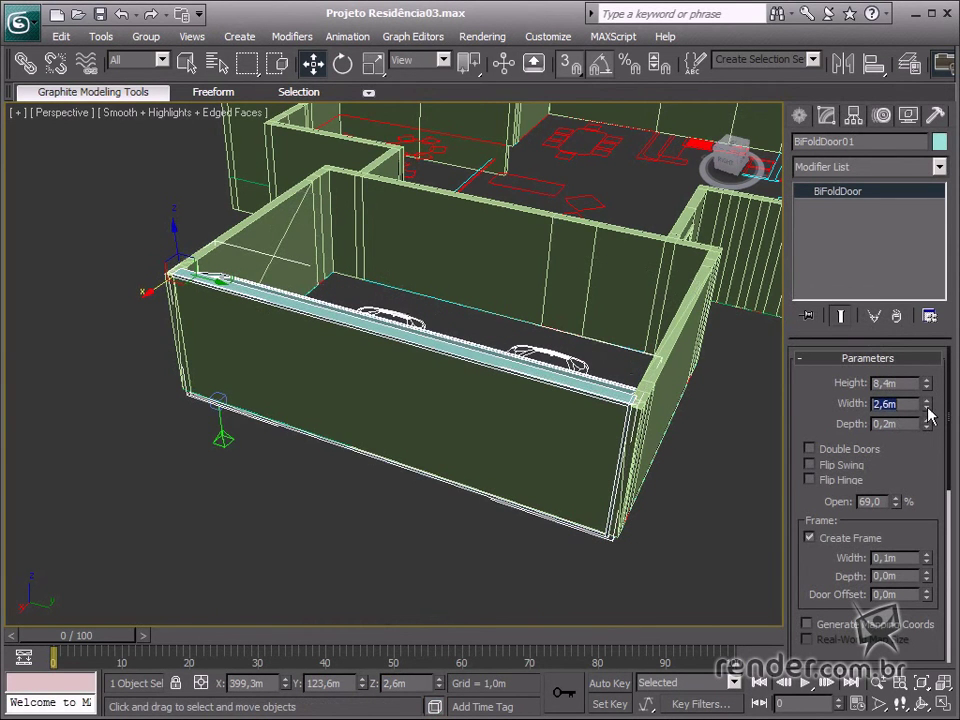
click(928, 415)
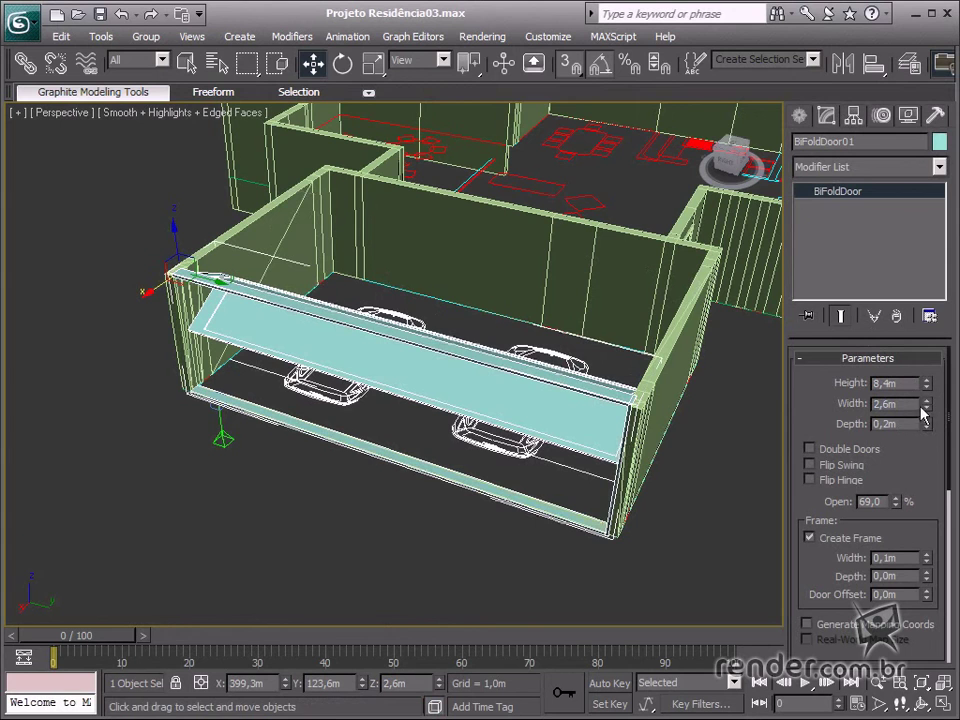
mouse_move(500, 455)
middle_down()
mouse_move(467, 398)
mouse_move(478, 381)
mouse_move(484, 396)
mouse_move(503, 360)
mouse_move(531, 346)
middle_up()
click(897, 497)
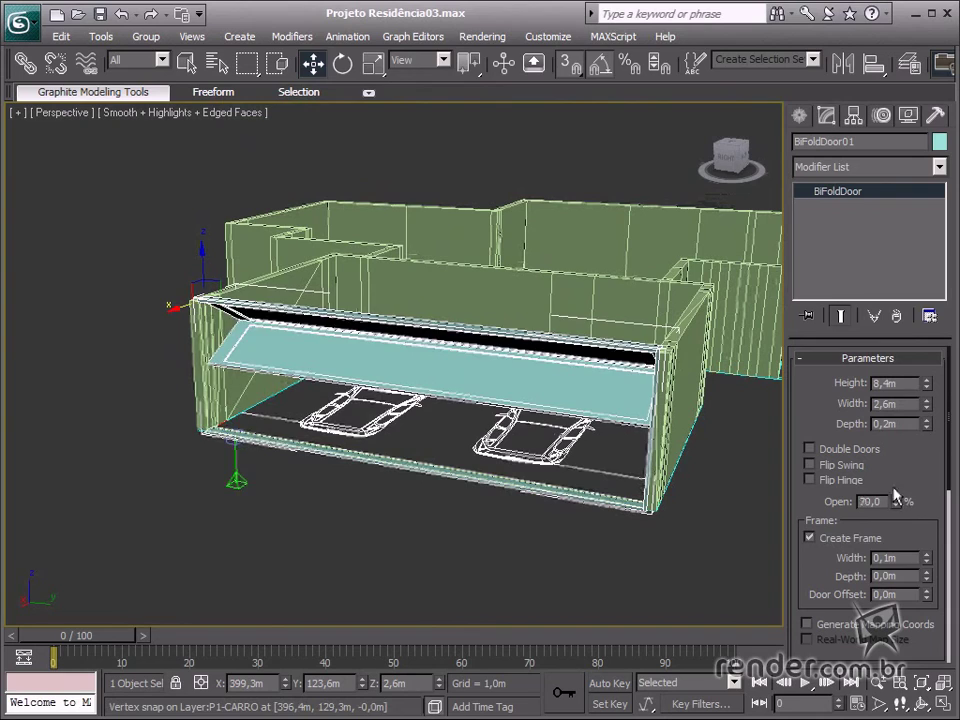
Lower the garage door's opening to 42% and rename it Porta_garagem
drag(897, 497, 900, 503)
mouse_move(310, 512)
alt+middle_down()
mouse_move(428, 521)
mouse_move(253, 497)
mouse_move(193, 514)
mouse_move(163, 497)
mouse_move(156, 506)
mouse_move(343, 509)
alt+middle_up()
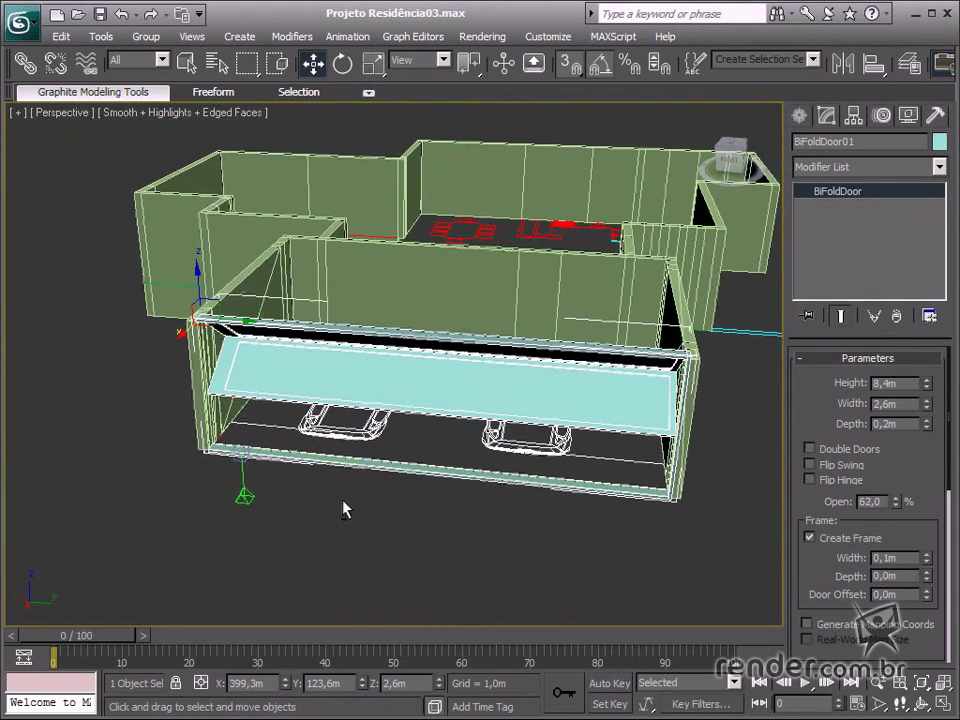
drag(896, 499, 893, 516)
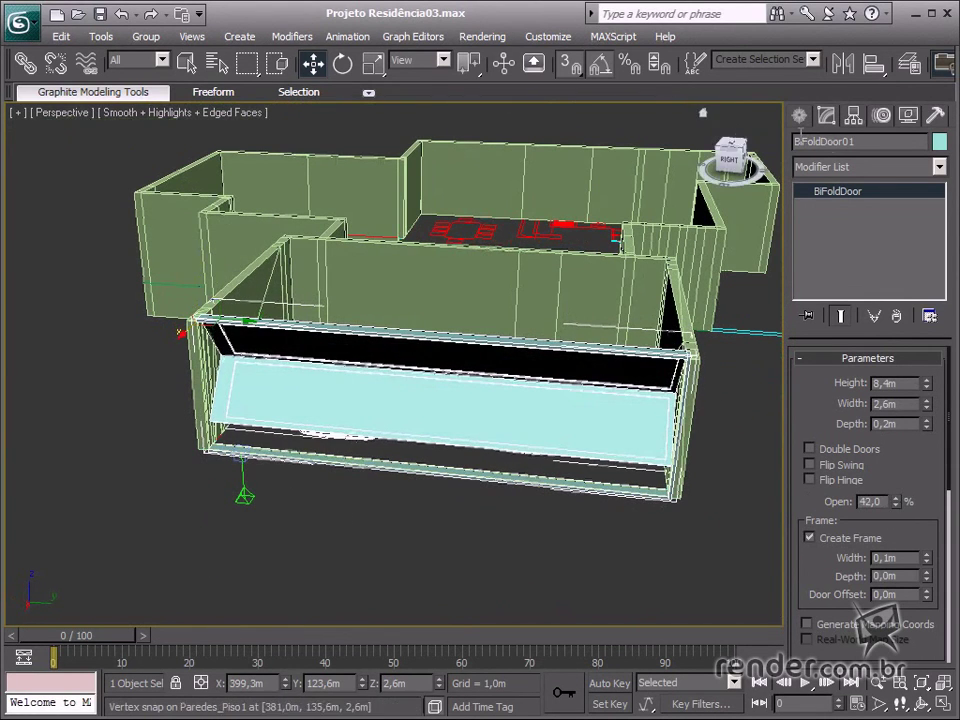
text(Por)
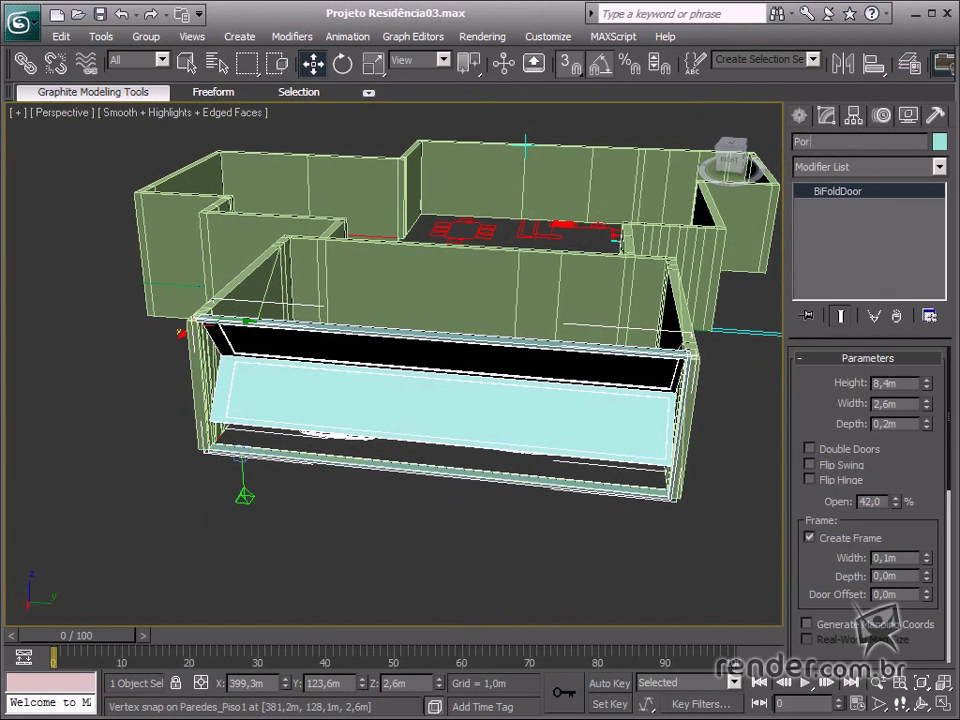
text(ta_garagem)
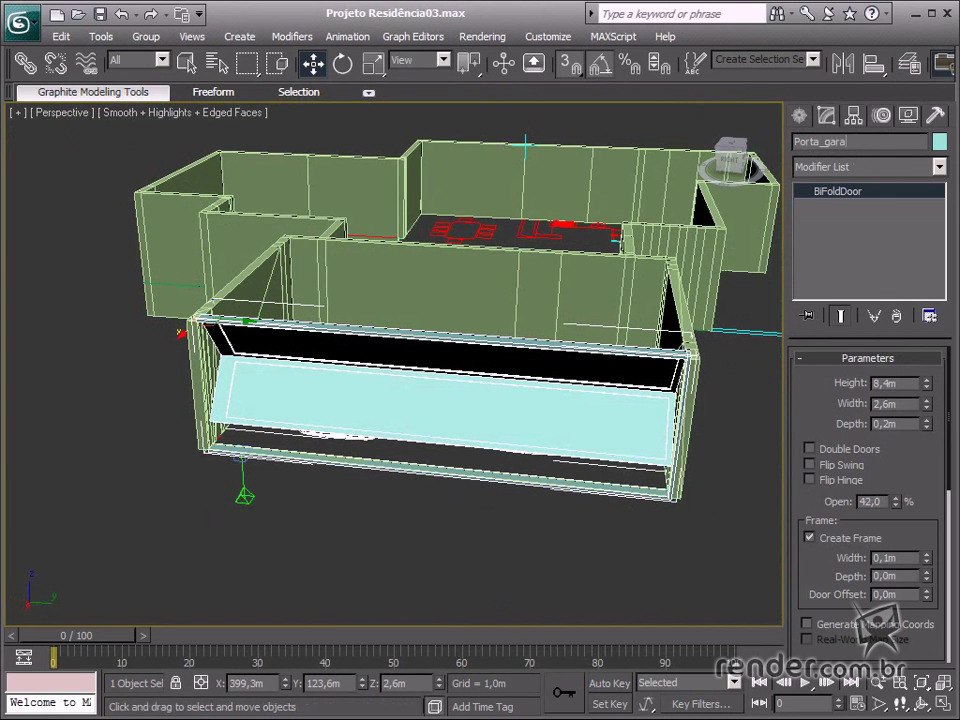